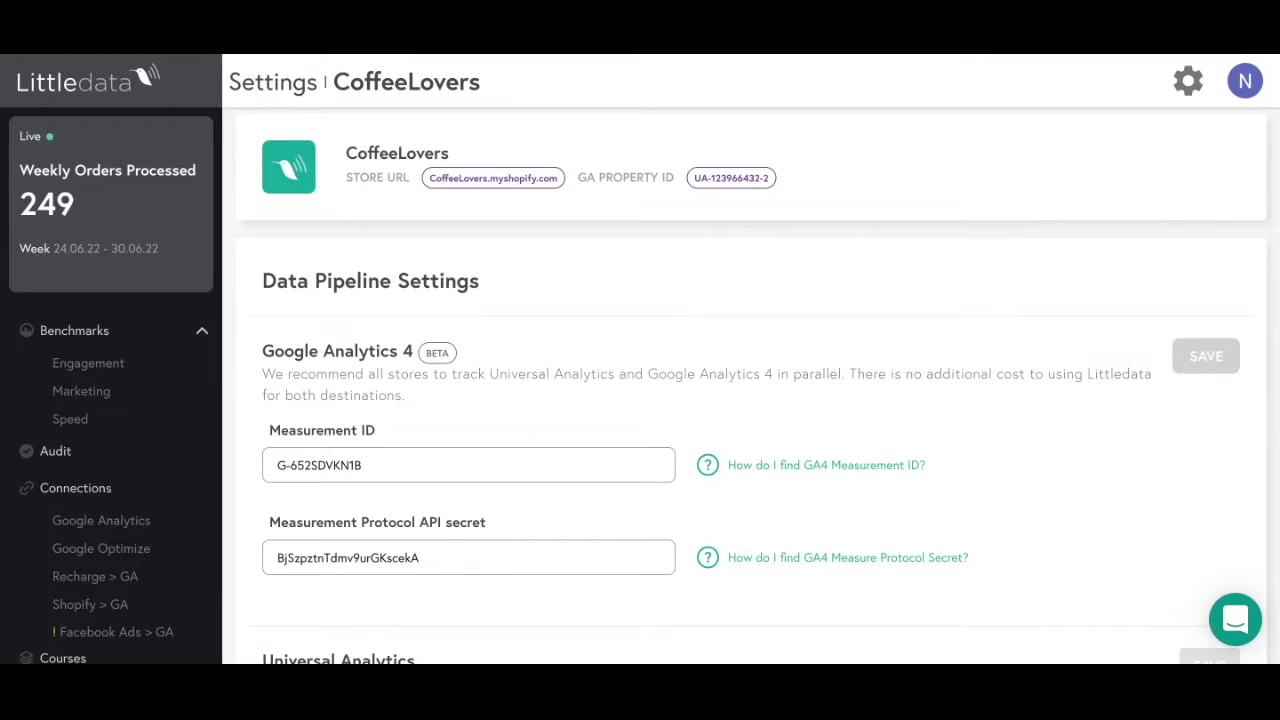
Step: Open and close the settings menu for the CoffeeLovers store in Littledata
{"action": "left_click", "coordinate": [1190, 82]}
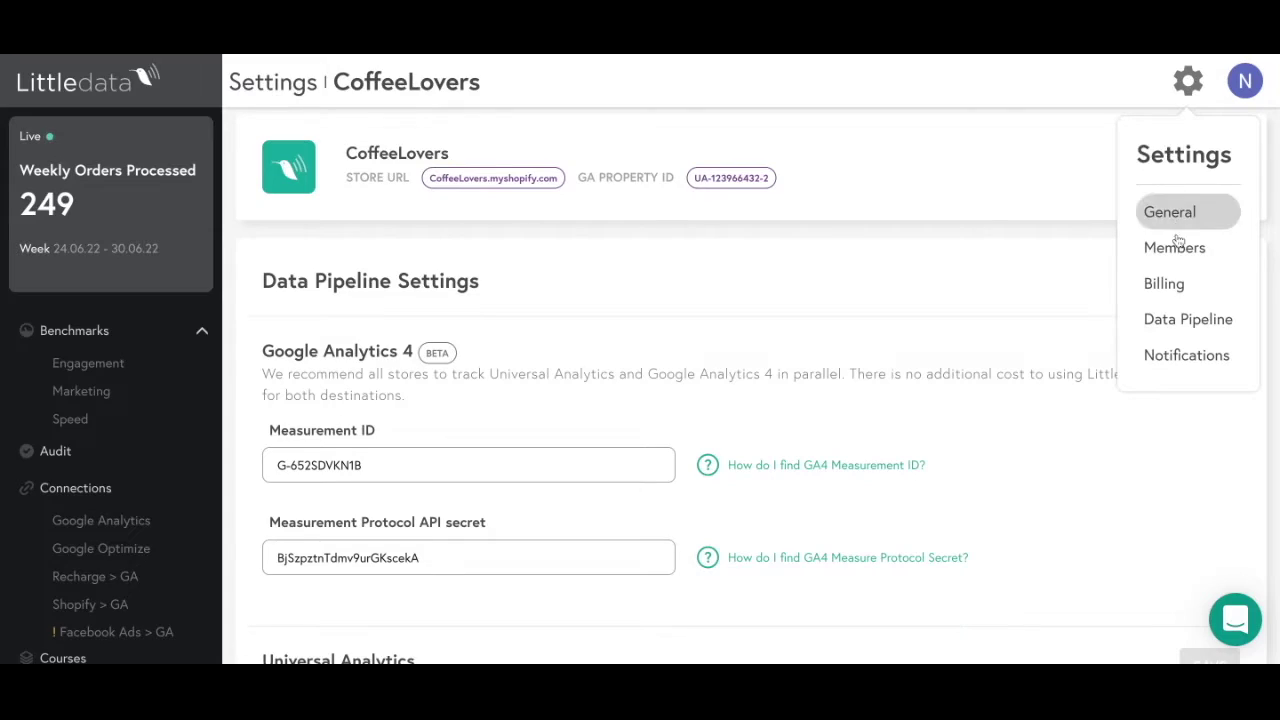
{"action": "left_click", "coordinate": [953, 311]}
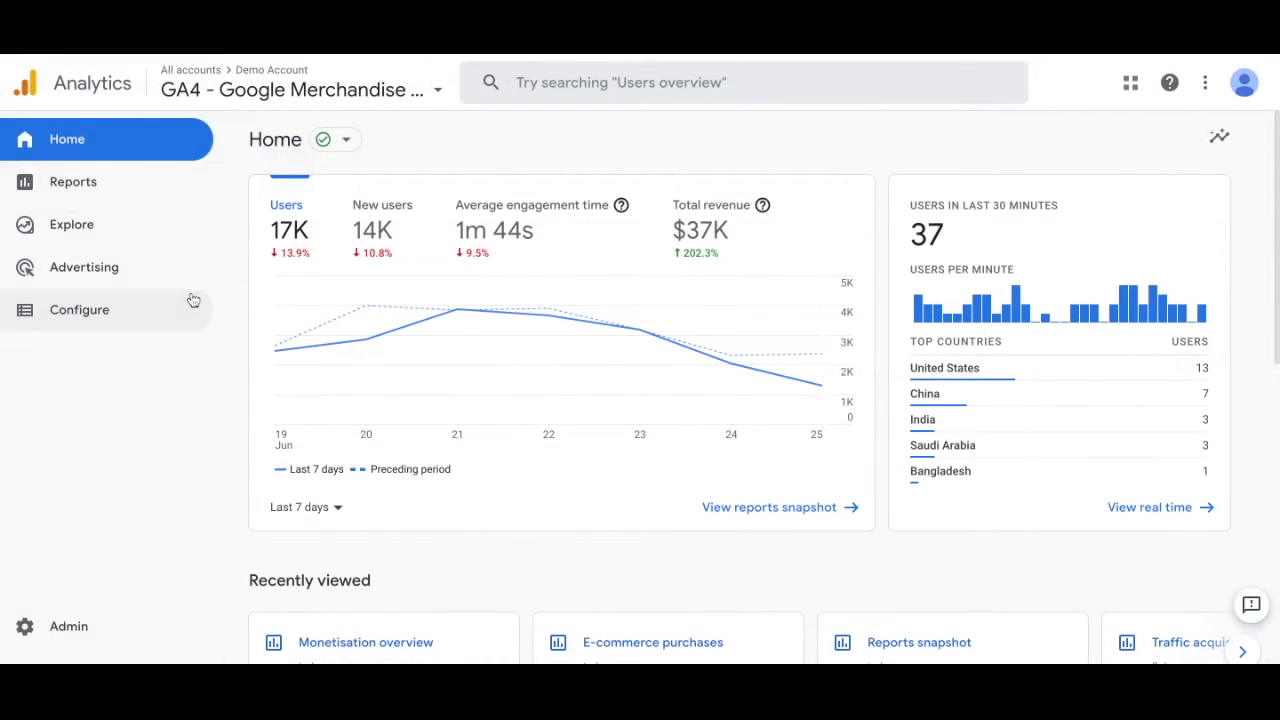
Step: Open Reports > Life cycle > Monetisation > Overview, showing $395K total revenue
{"action": "left_click", "coordinate": [75, 194]}
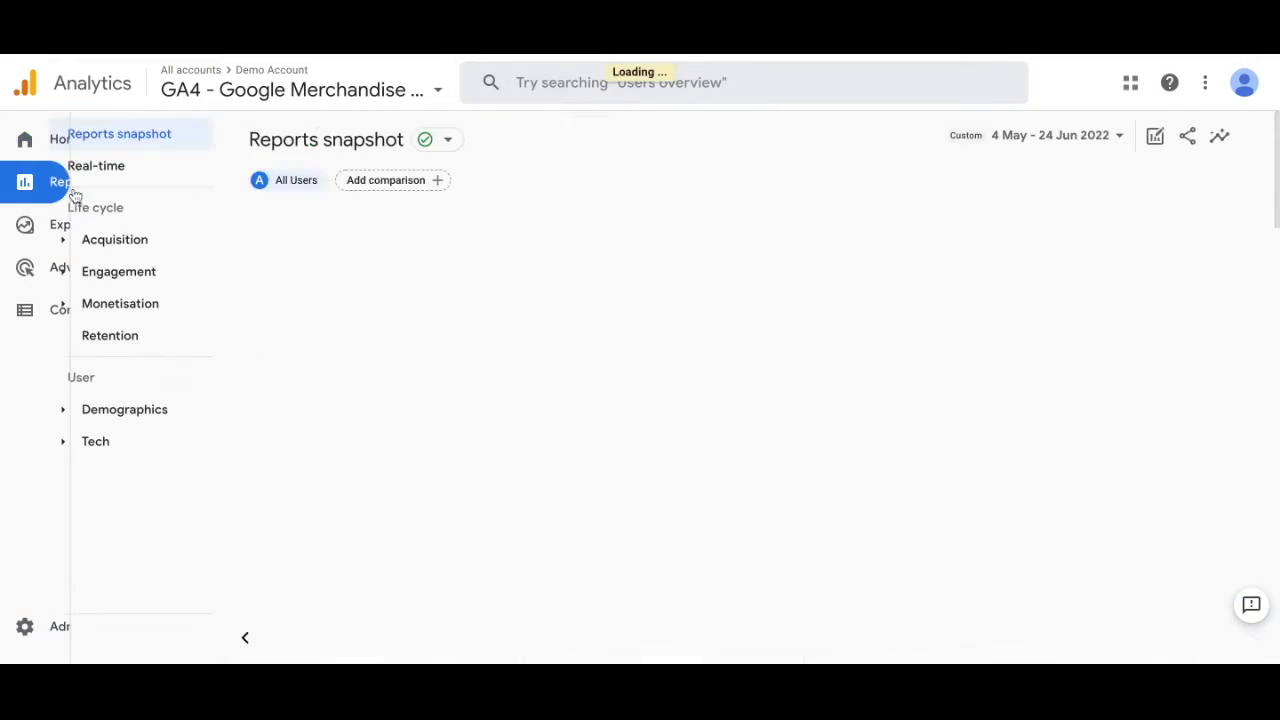
{"action": "left_click", "coordinate": [117, 304]}
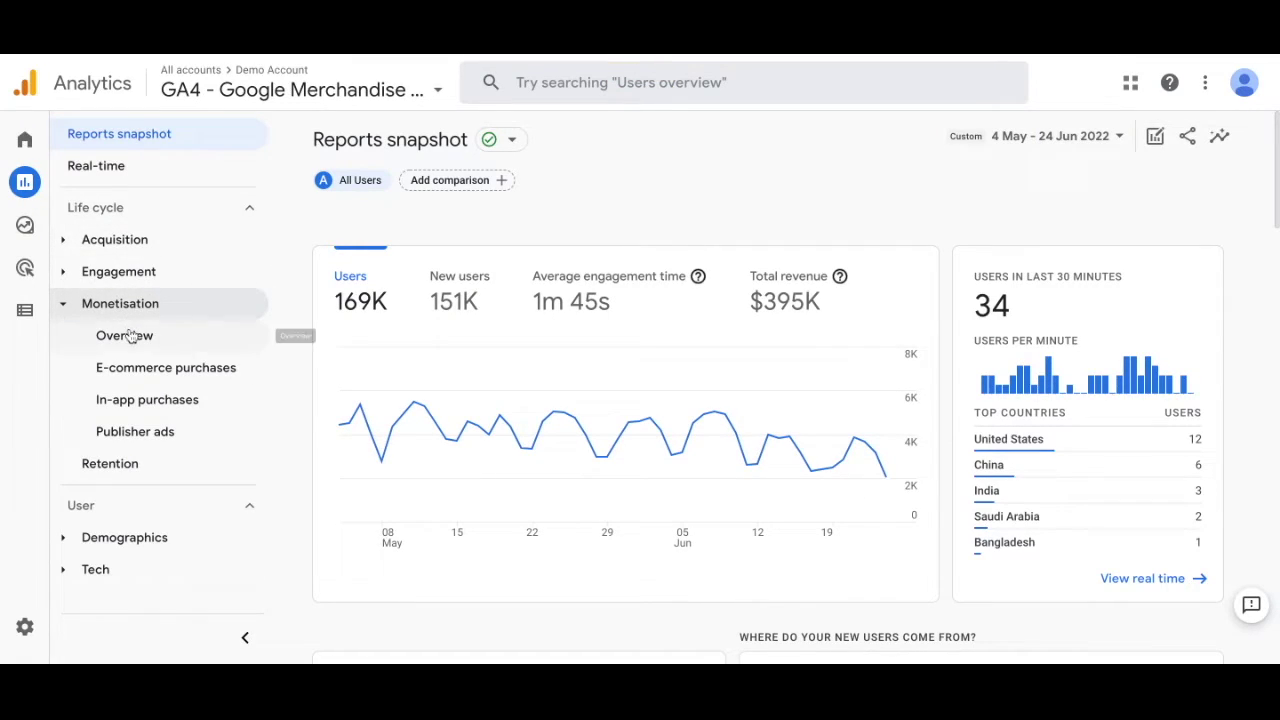
{"action": "left_click", "coordinate": [130, 339]}
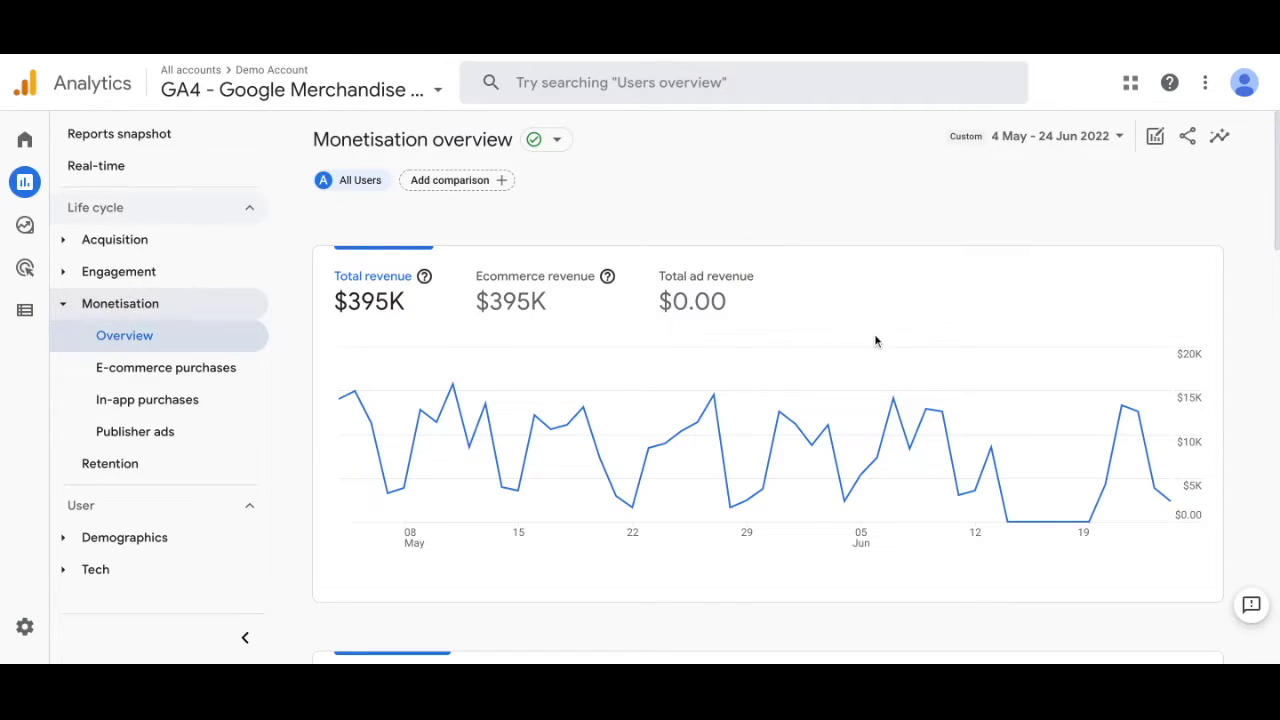
{"action": "left_click", "coordinate": [1084, 138]}
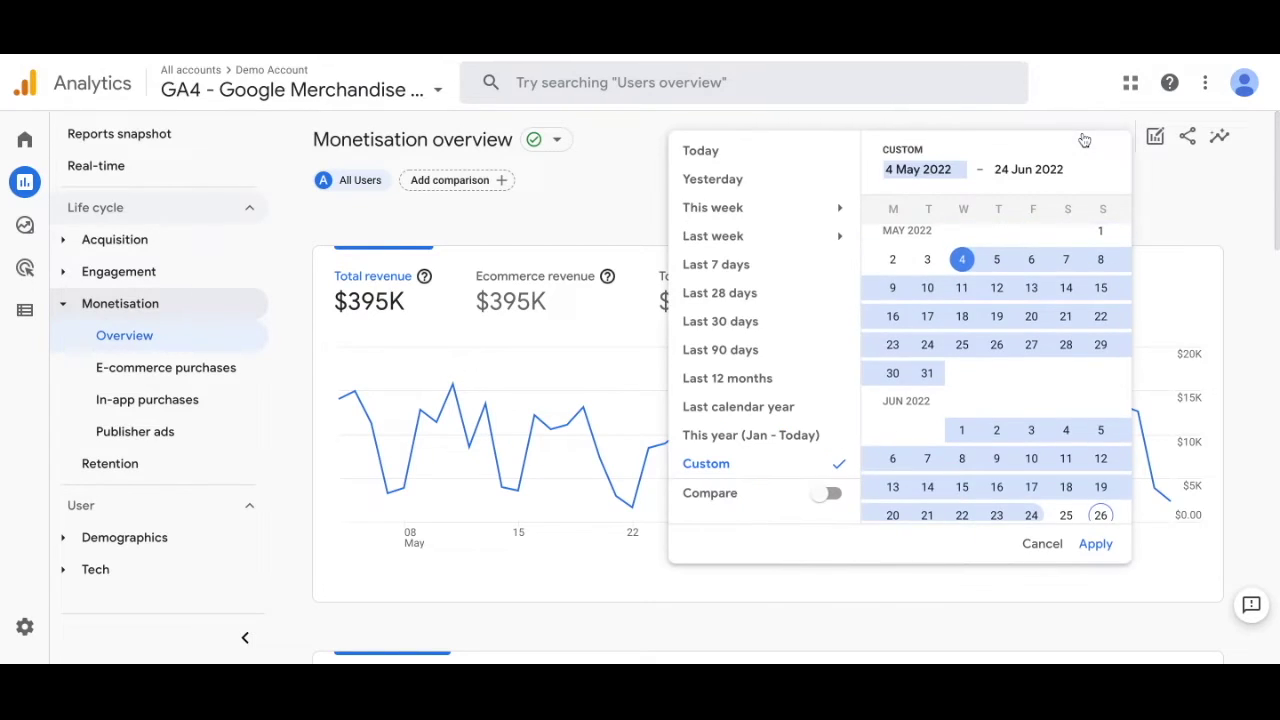
{"action": "scroll", "coordinate": [910, 260], "scroll_direction": "up", "scroll_amount": 1}
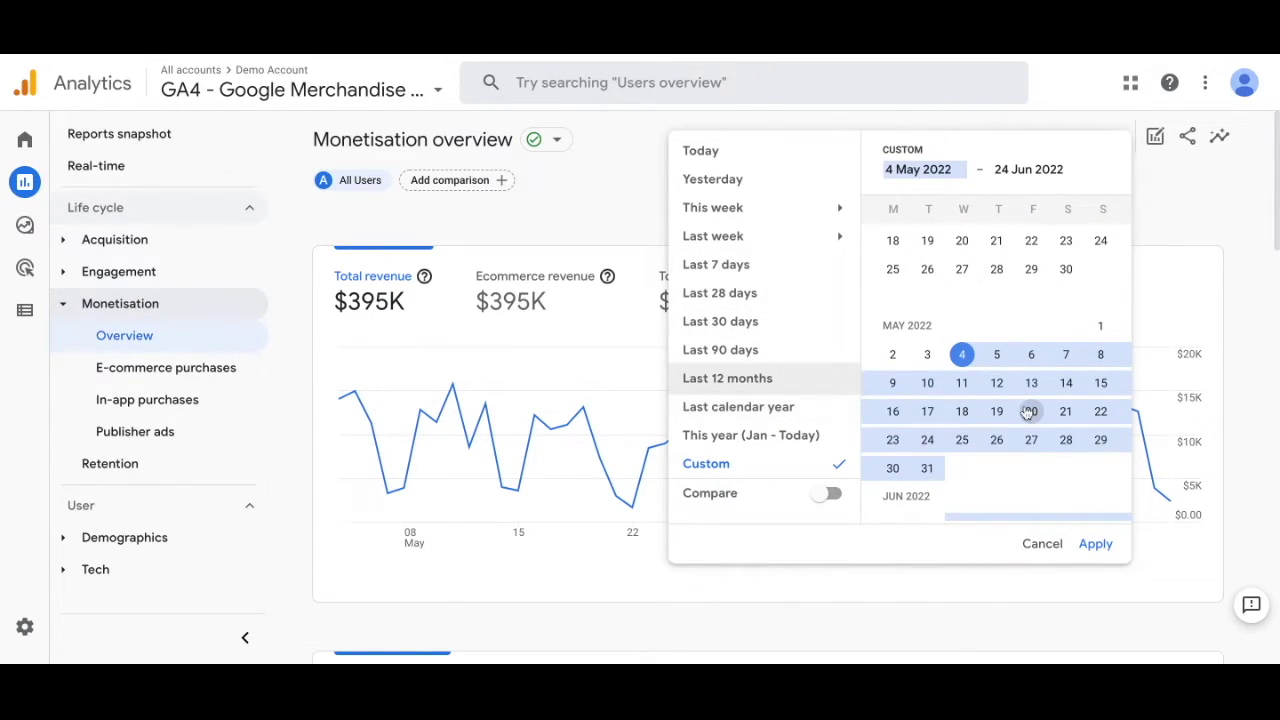
{"action": "left_click", "coordinate": [1096, 545]}
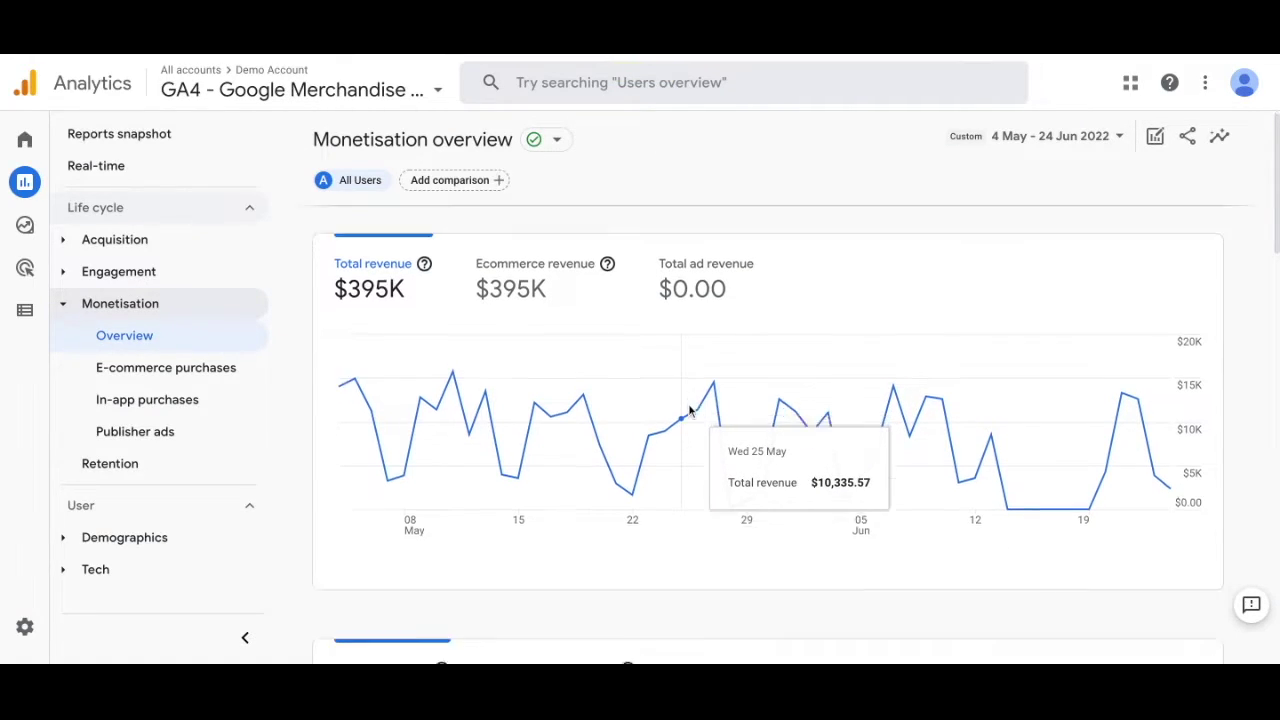
{"action": "scroll", "coordinate": [541, 393], "scroll_direction": "down", "scroll_amount": 3}
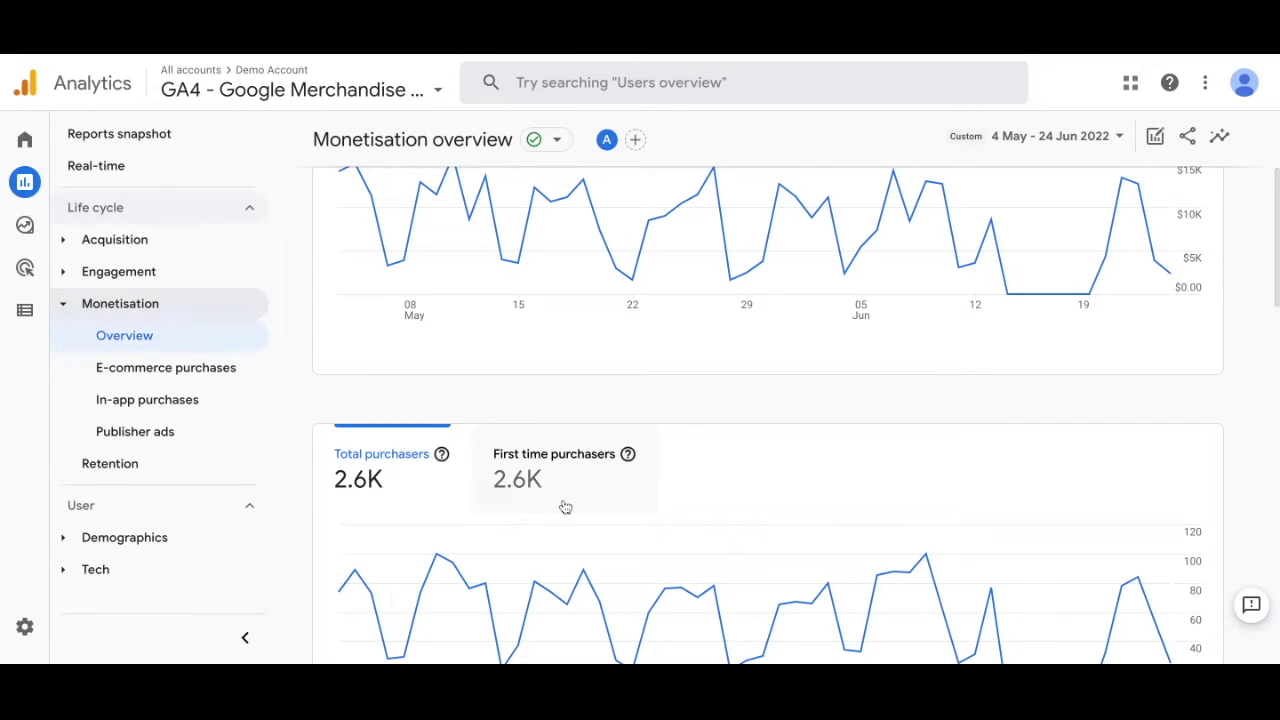
{"action": "scroll", "coordinate": [565, 507], "scroll_direction": "down", "scroll_amount": 3}
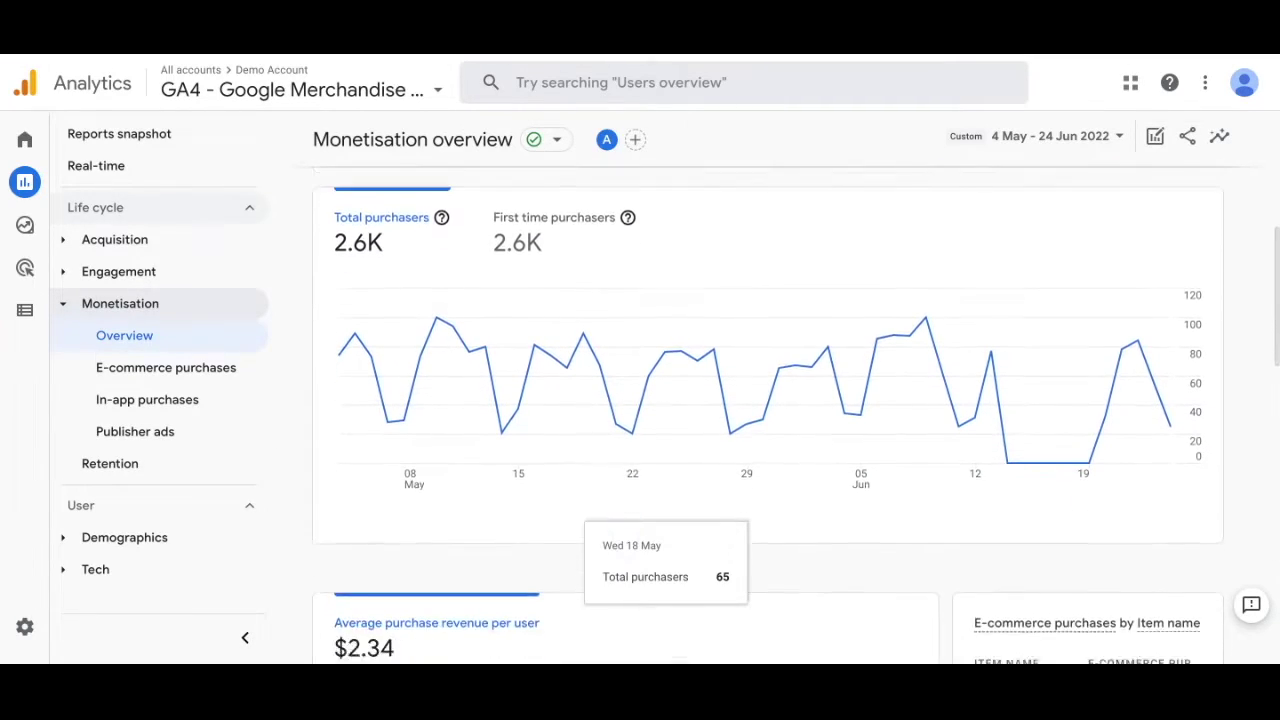
{"action": "scroll", "coordinate": [796, 415], "scroll_direction": "down", "scroll_amount": 1}
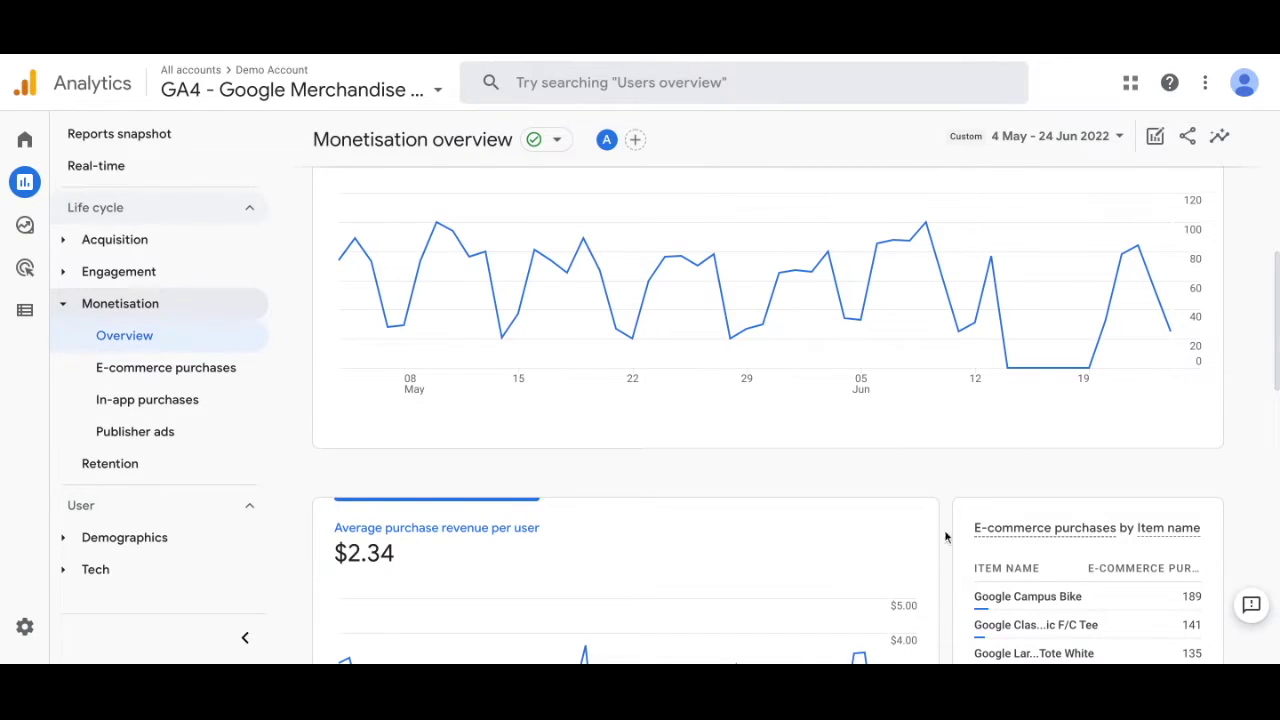
{"action": "scroll", "coordinate": [1016, 541], "scroll_direction": "down", "scroll_amount": 3}
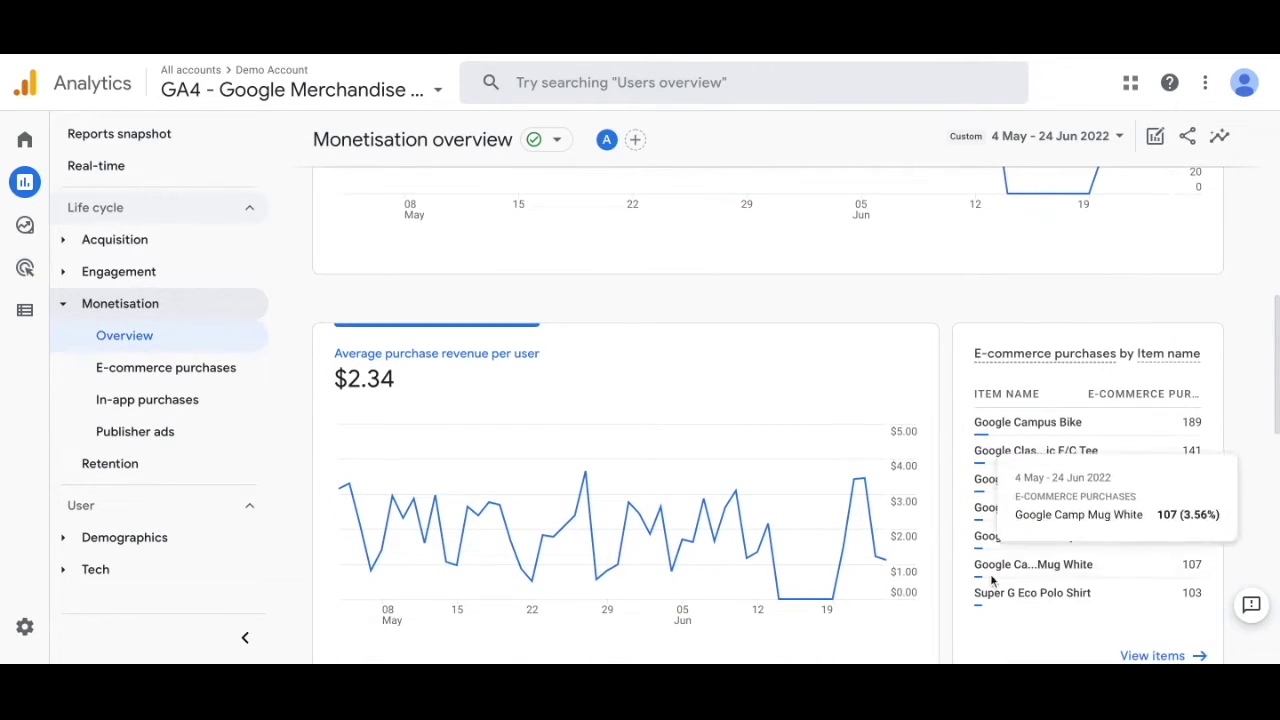
{"action": "scroll", "coordinate": [987, 309], "scroll_direction": "up", "scroll_amount": 5}
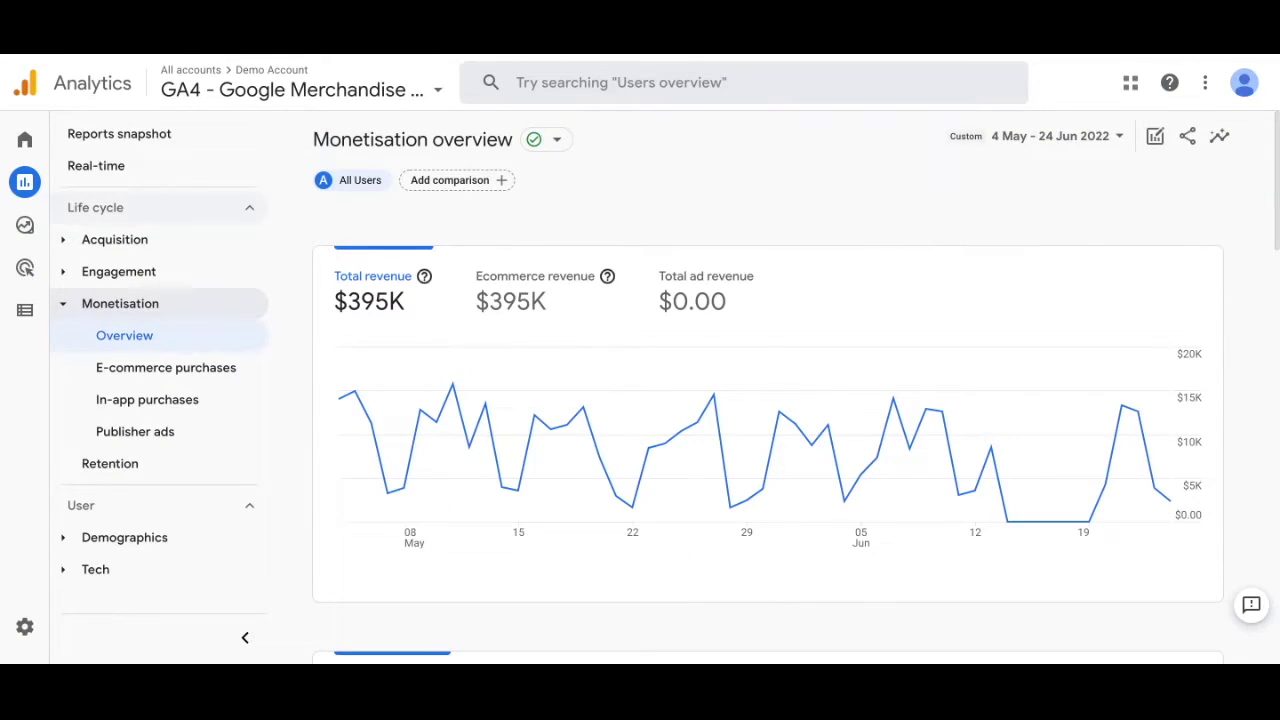
{"action": "left_click", "coordinate": [1154, 146]}
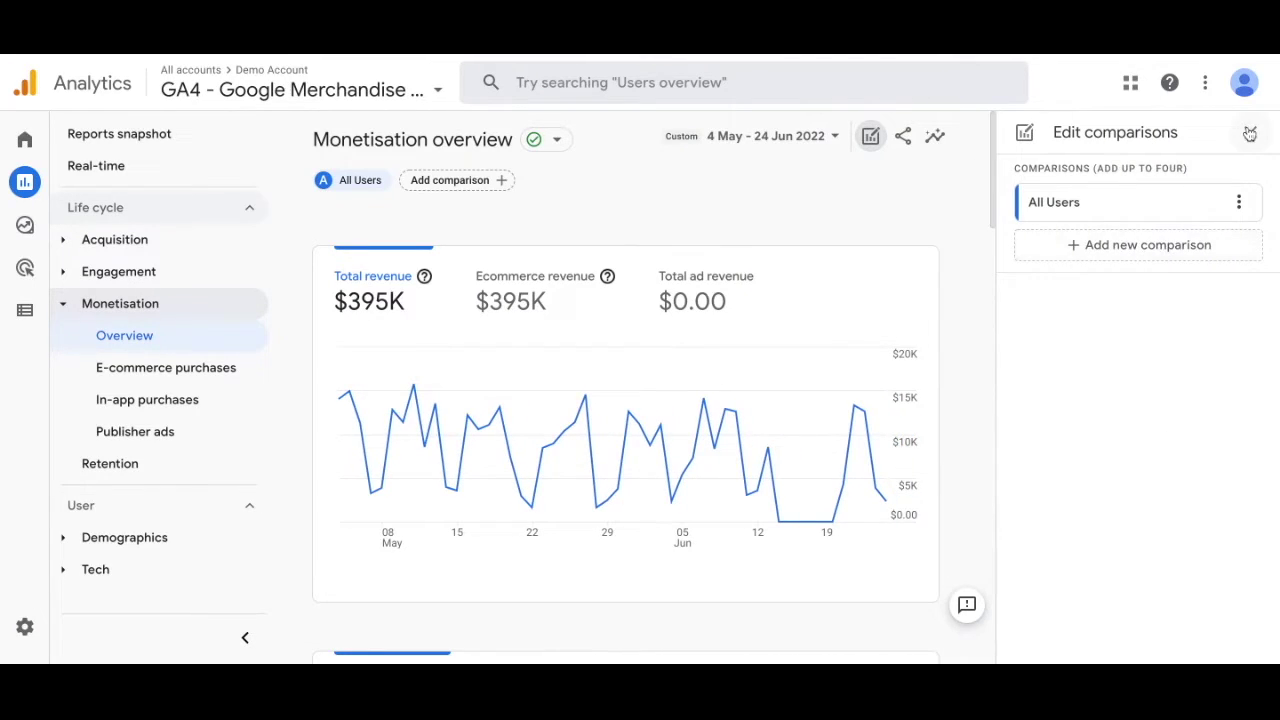
{"action": "left_click", "coordinate": [1250, 134]}
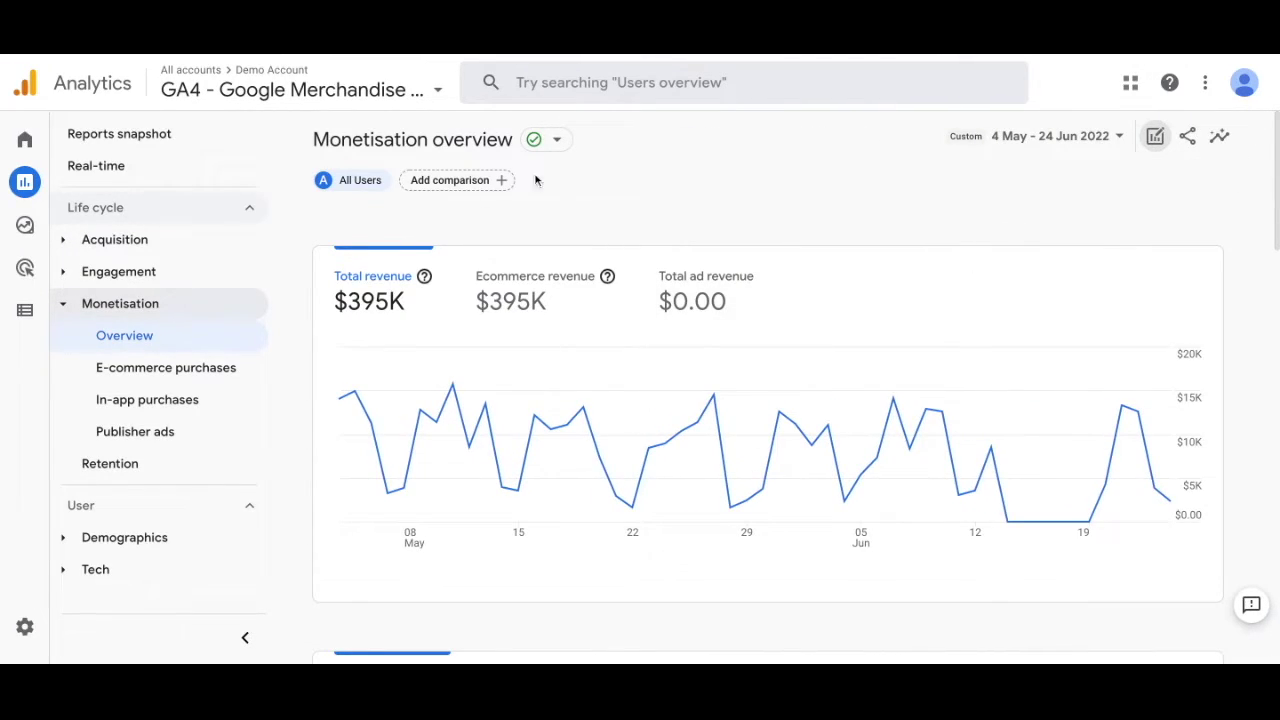
{"action": "left_click", "coordinate": [443, 190]}
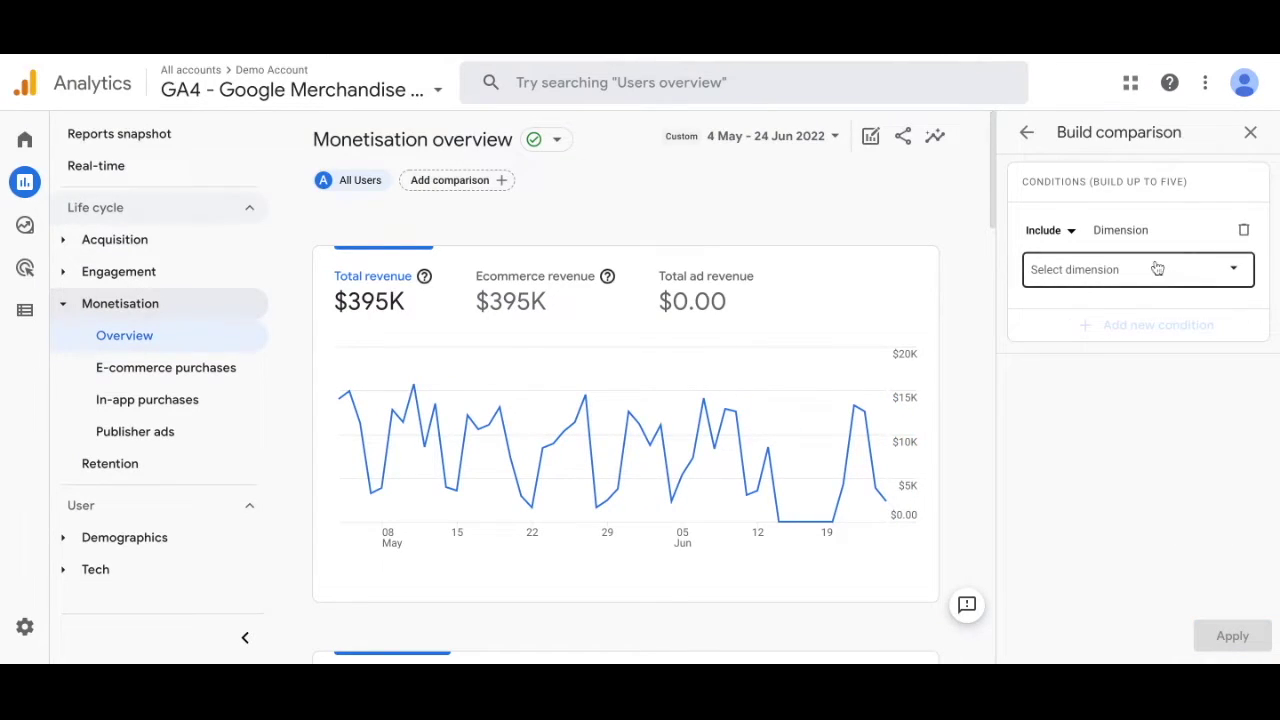
{"action": "left_click", "coordinate": [1125, 270]}
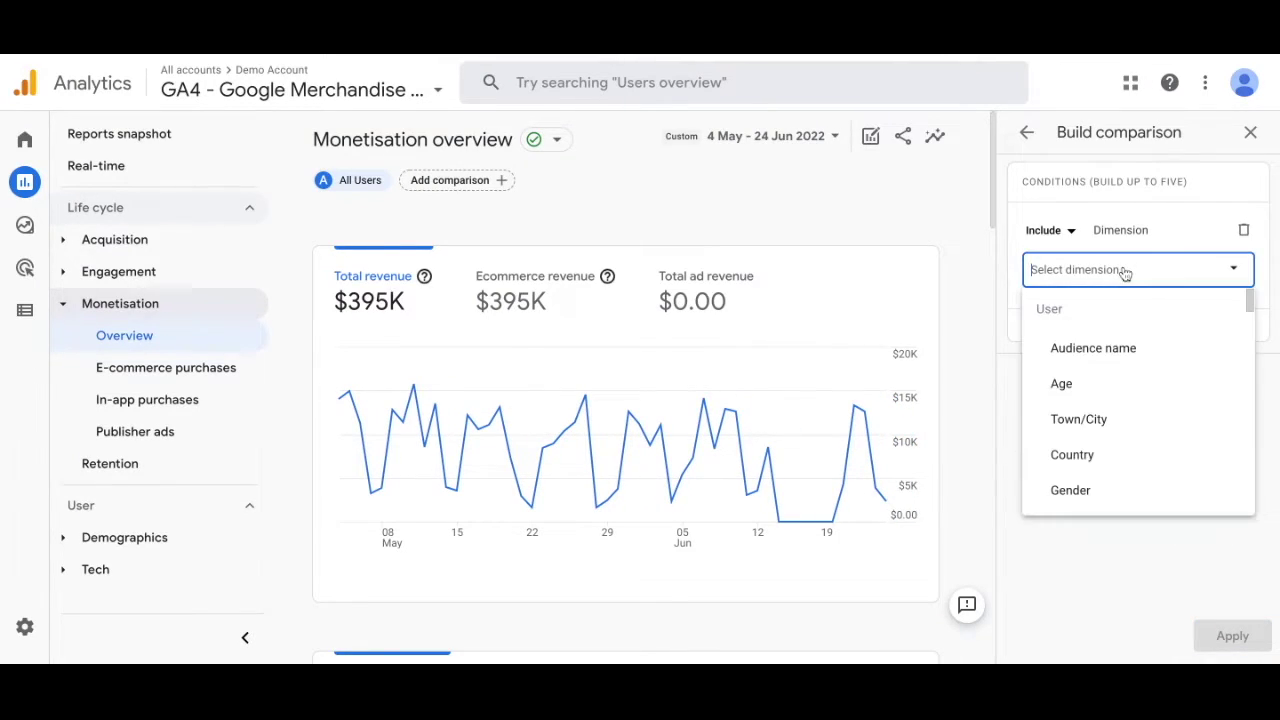
{"action": "left_click", "coordinate": [1097, 419]}
{"action": "left_click", "coordinate": [1071, 341]}
{"action": "type", "text": "washing"}
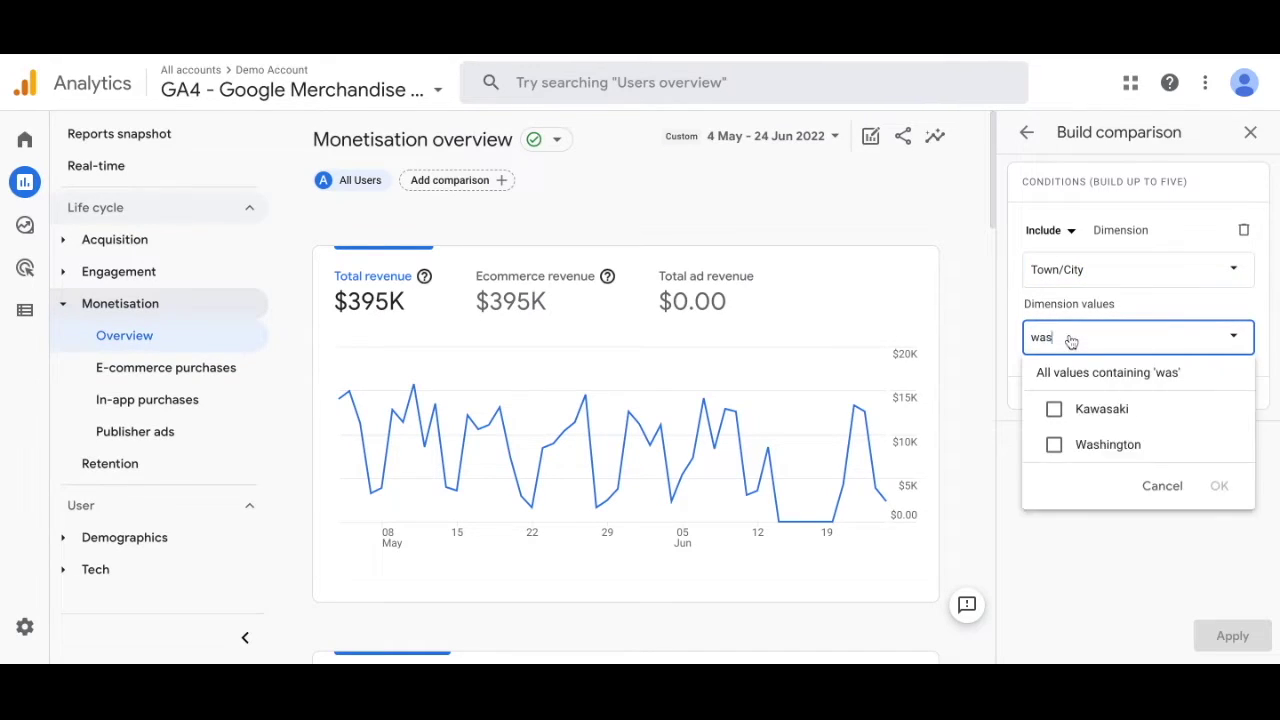
{"action": "left_click", "coordinate": [1056, 409]}
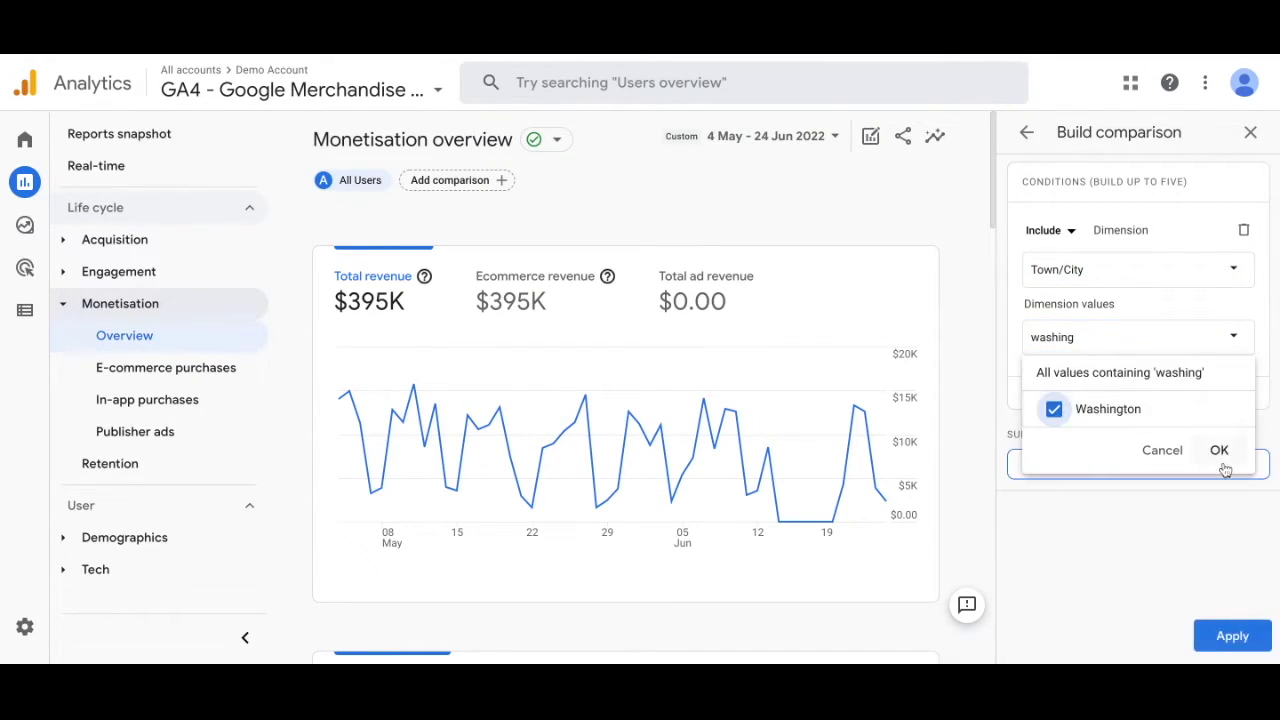
{"action": "left_click", "coordinate": [1219, 450]}
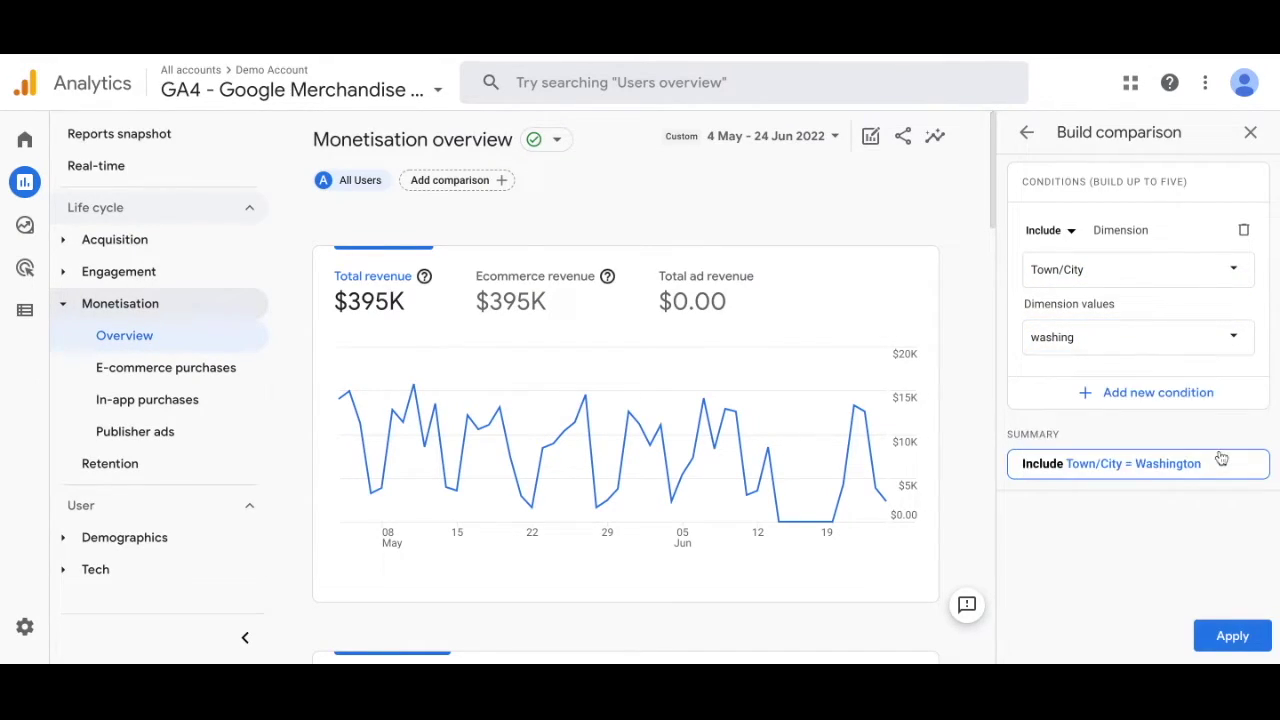
{"action": "left_click", "coordinate": [1232, 637]}
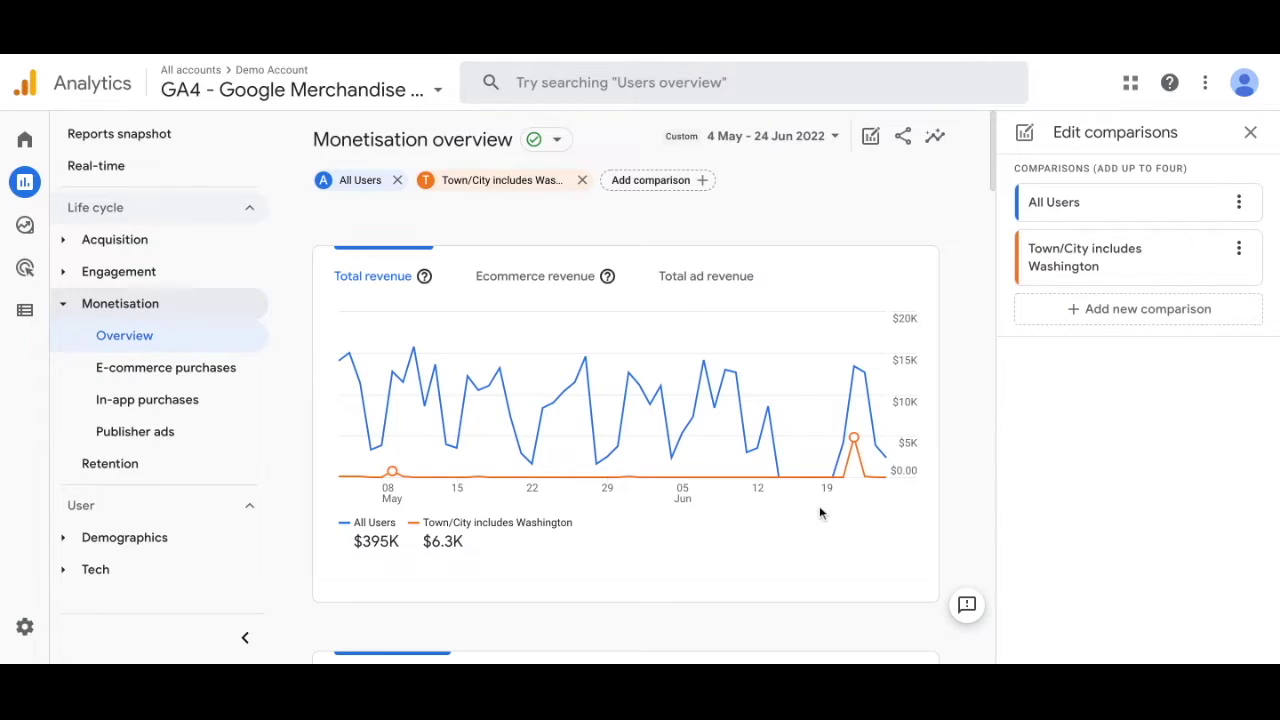
{"action": "left_click", "coordinate": [582, 181]}
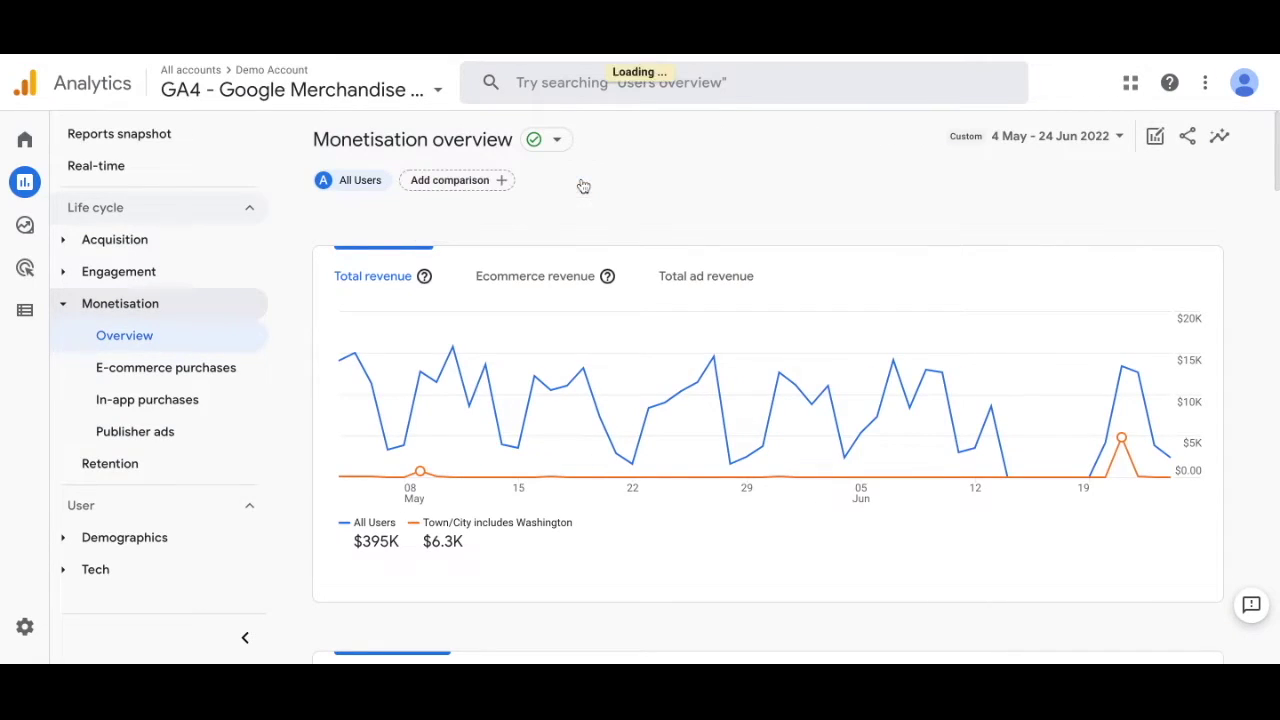
Step: Open the E-commerce purchases report and scroll through its item table
{"action": "left_click", "coordinate": [140, 372]}
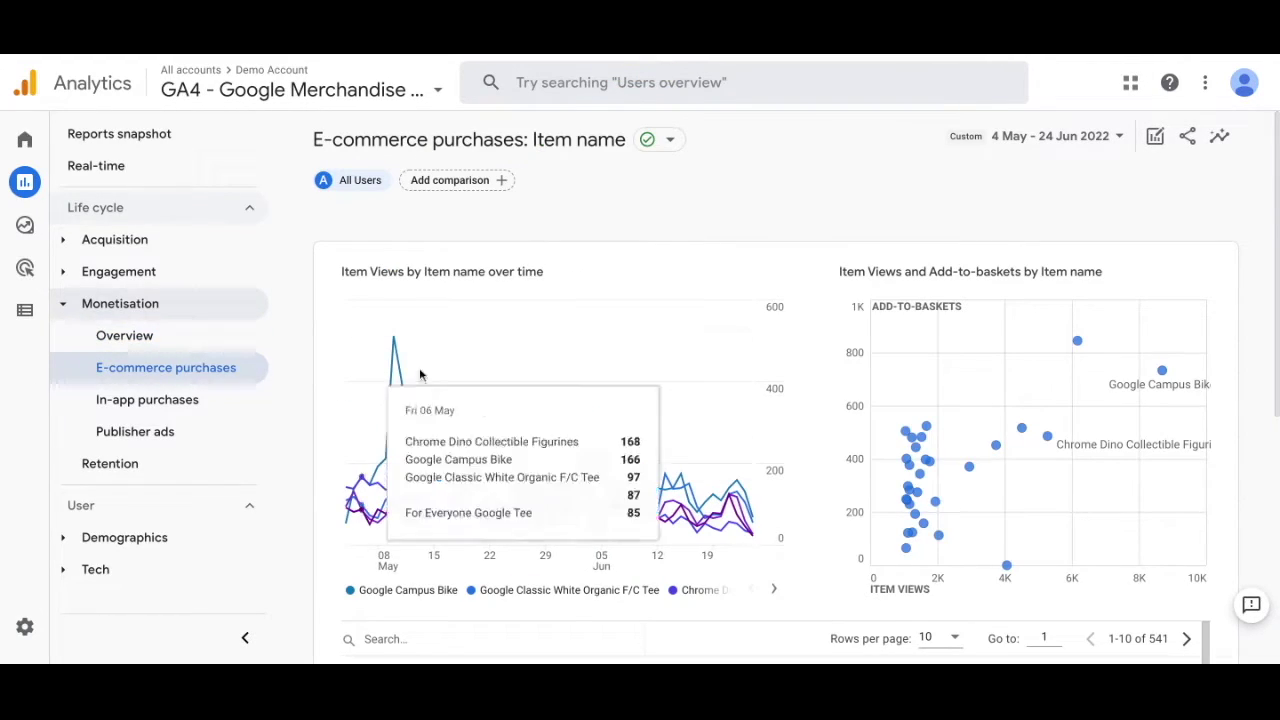
{"action": "scroll", "coordinate": [457, 368], "scroll_direction": "down", "scroll_amount": 1}
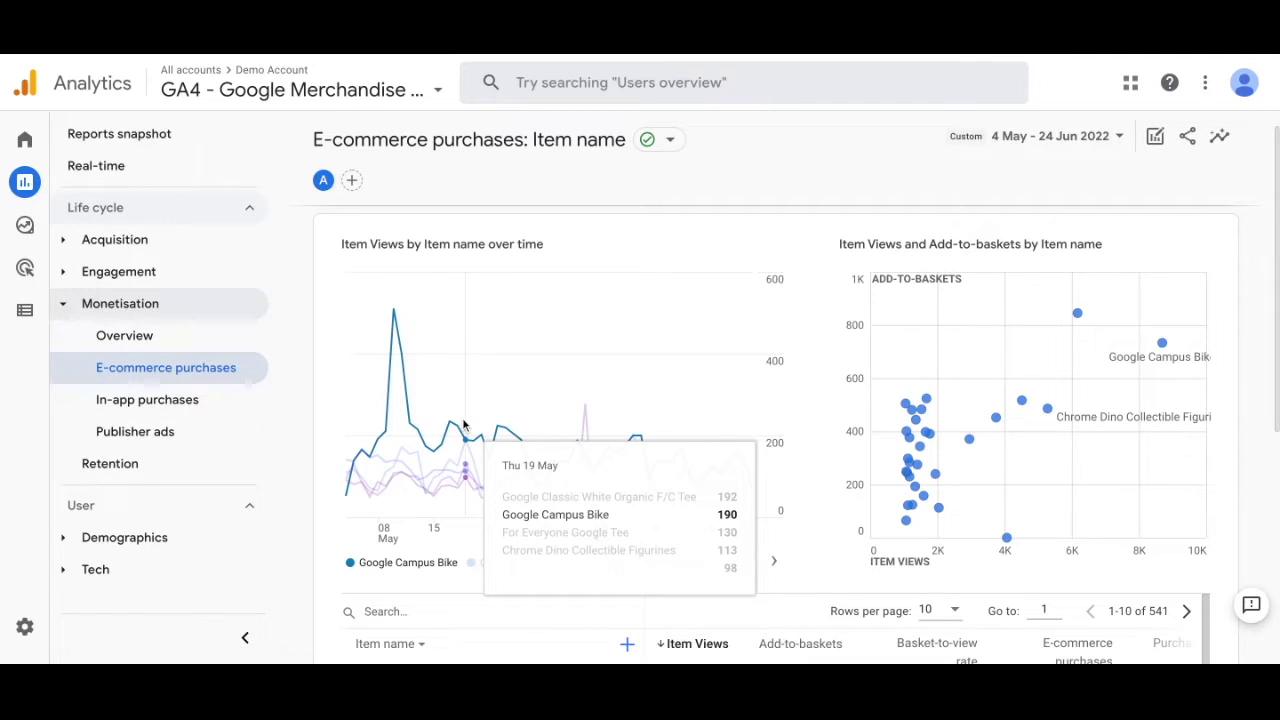
{"action": "scroll", "coordinate": [463, 425], "scroll_direction": "down", "scroll_amount": 3}
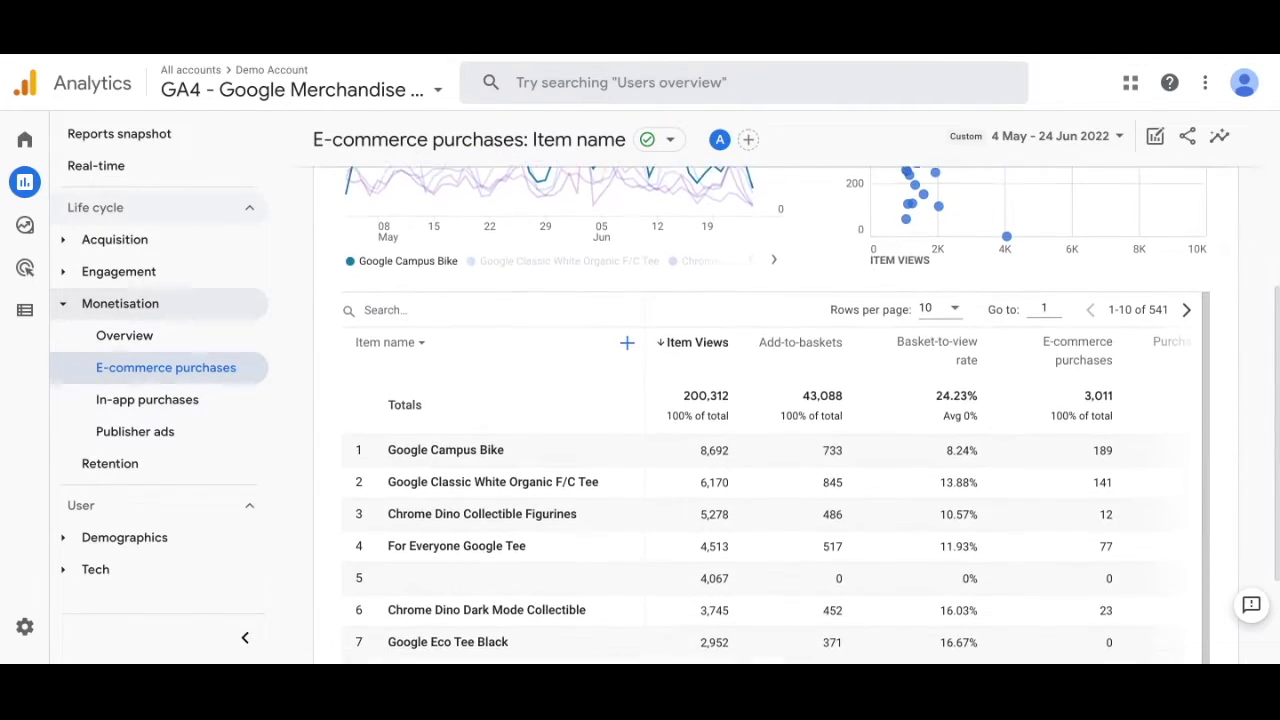
{"action": "scroll", "coordinate": [437, 410], "scroll_direction": "down", "scroll_amount": 1}
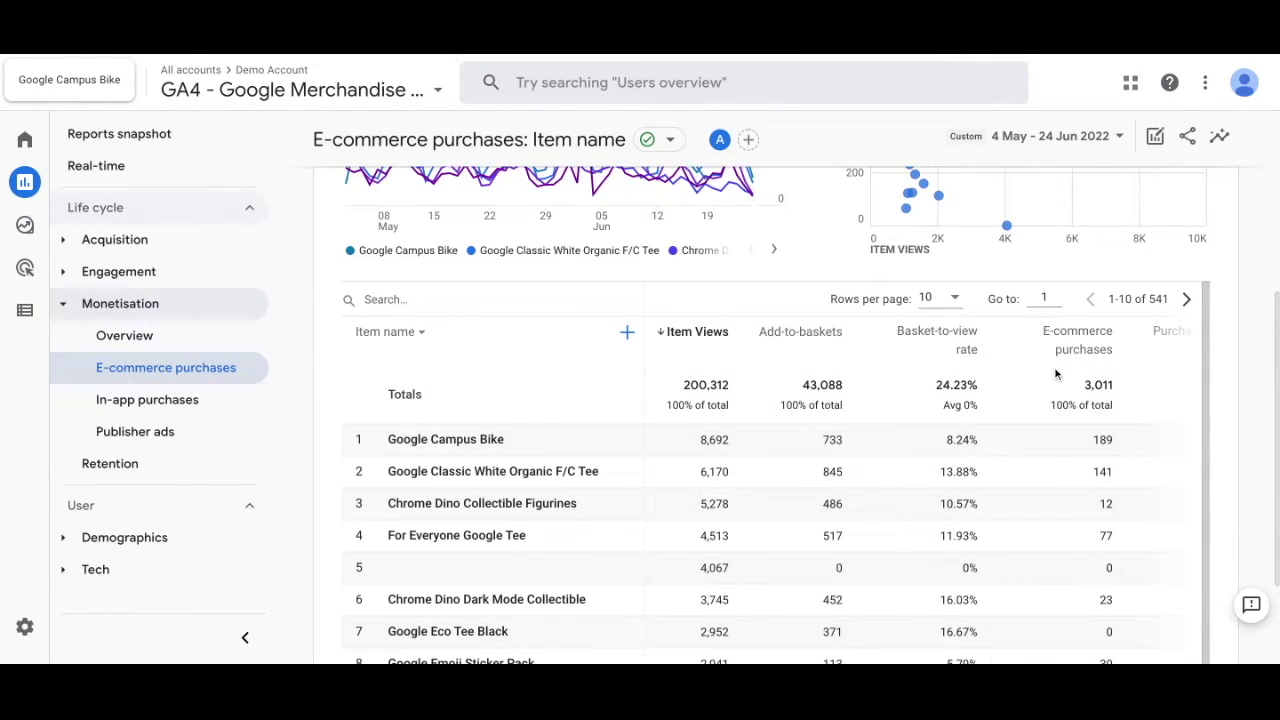
{"action": "scroll", "coordinate": [1131, 418], "scroll_direction": "right", "scroll_amount": 4}
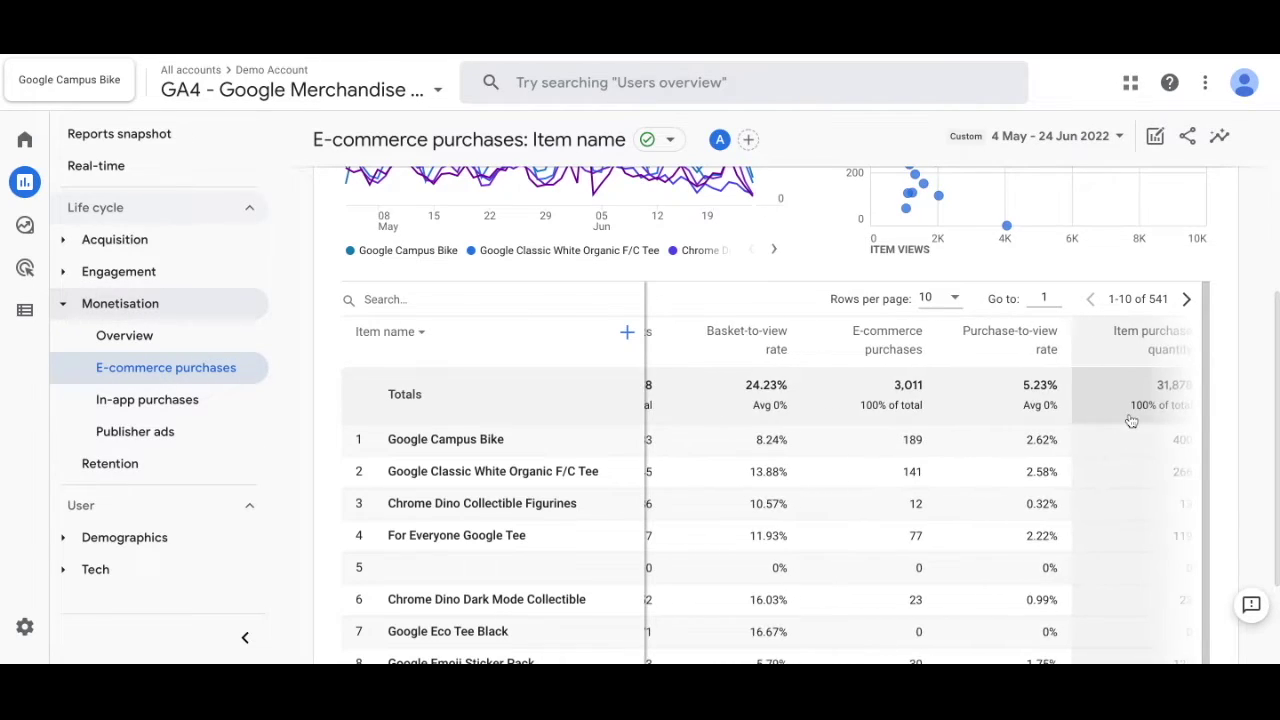
{"action": "scroll", "coordinate": [1131, 418], "scroll_direction": "right", "scroll_amount": 2}
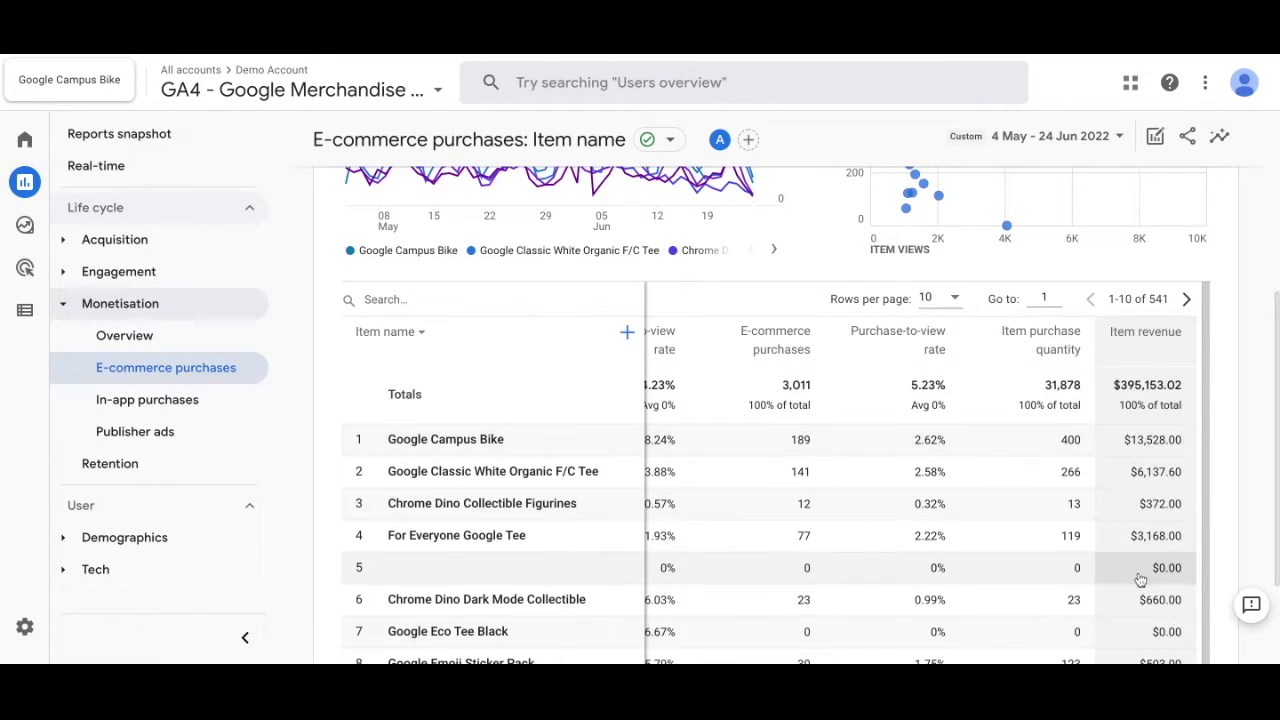
{"action": "scroll", "coordinate": [438, 371], "scroll_direction": "left", "scroll_amount": 5}
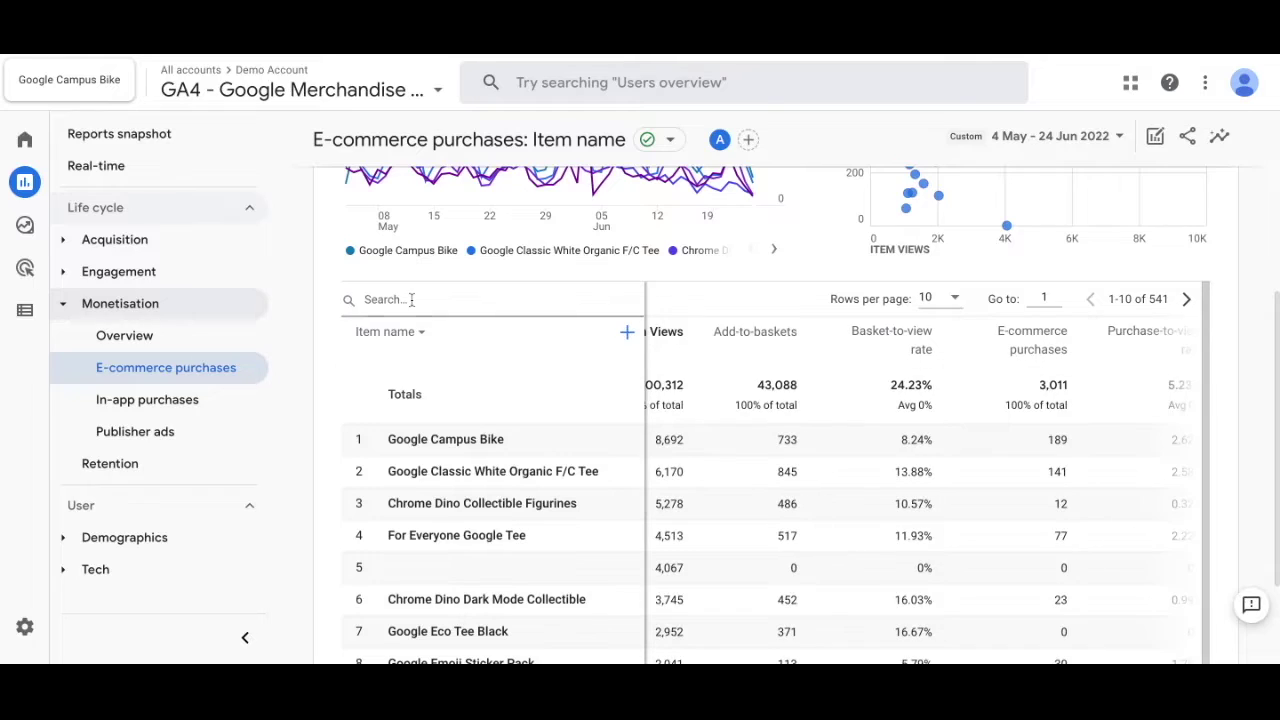
{"action": "scroll", "coordinate": [411, 299], "scroll_direction": "up", "scroll_amount": 1}
Step: Break the item table down by Item category instead of Item name, then open Retention overview
{"action": "left_click", "coordinate": [385, 408]}
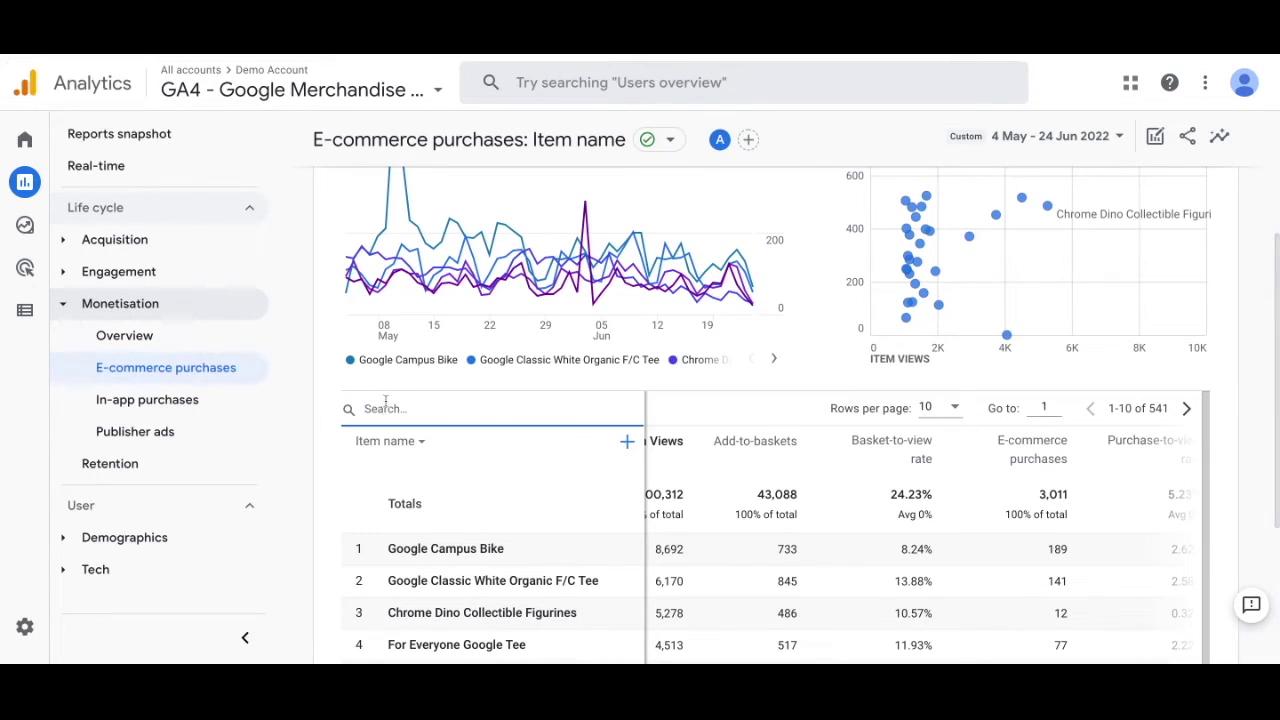
{"action": "left_click", "coordinate": [373, 445]}
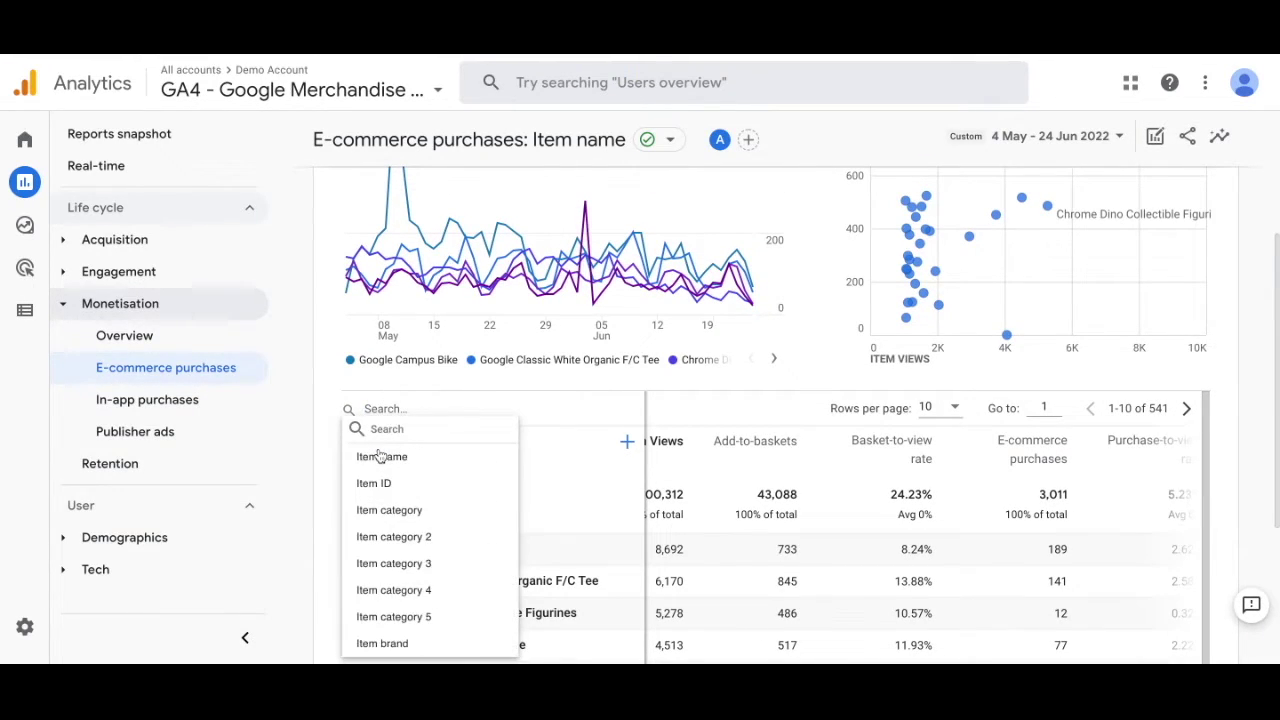
{"action": "left_click", "coordinate": [388, 511]}
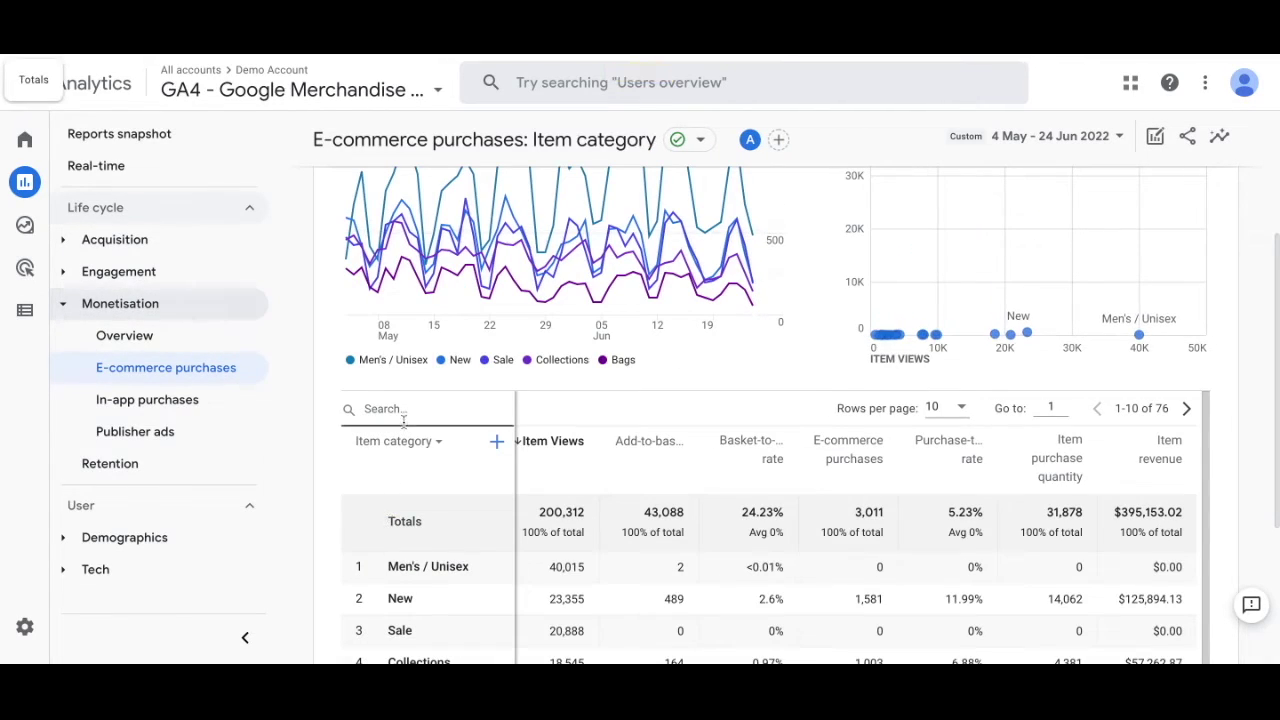
{"action": "scroll", "coordinate": [427, 552], "scroll_direction": "down", "scroll_amount": 3}
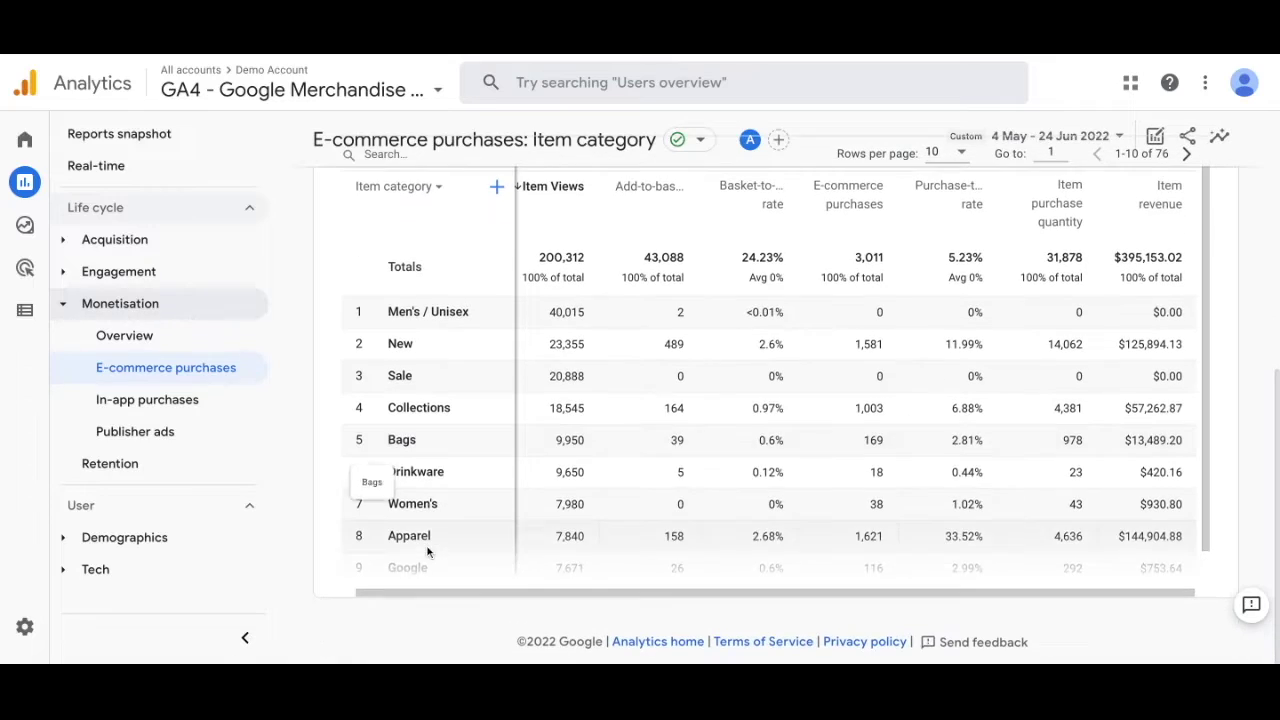
{"action": "scroll", "coordinate": [440, 443], "scroll_direction": "down", "scroll_amount": 1}
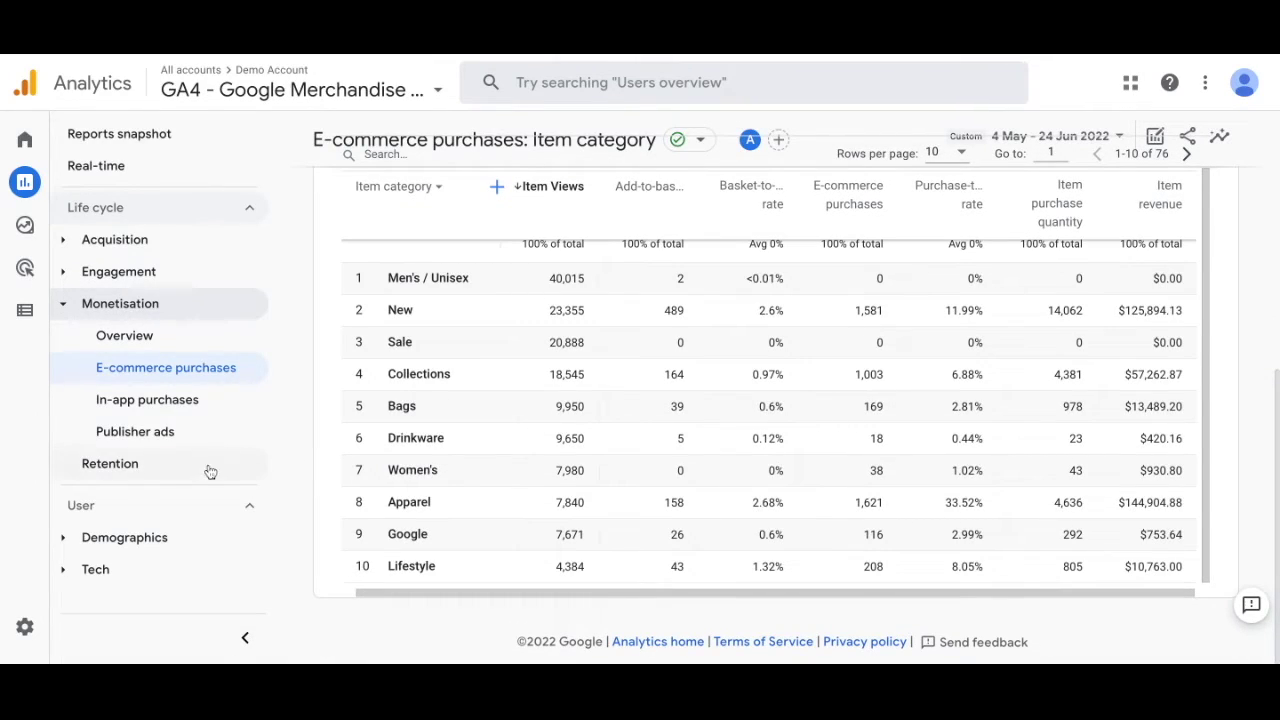
{"action": "left_click", "coordinate": [178, 473]}
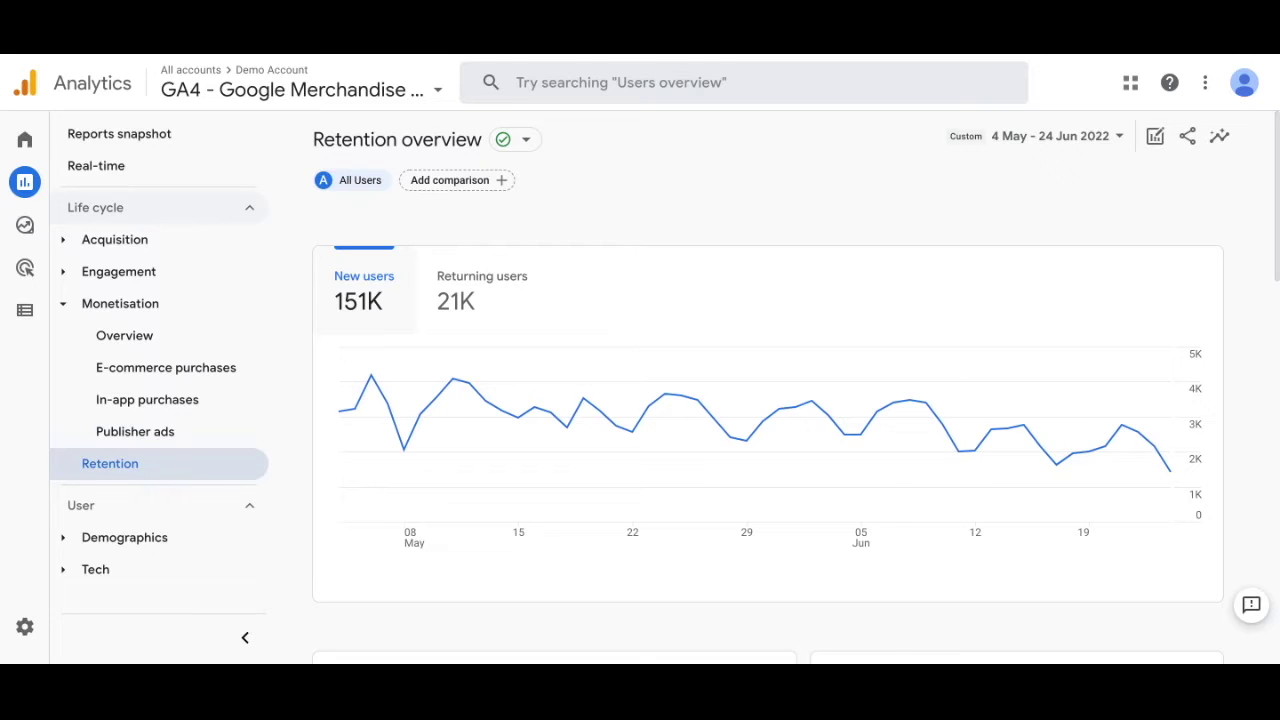
Step: Scroll through the Retention overview's new-versus-returning users and cohort retention charts
{"action": "scroll", "coordinate": [580, 385], "scroll_direction": "down", "scroll_amount": 4}
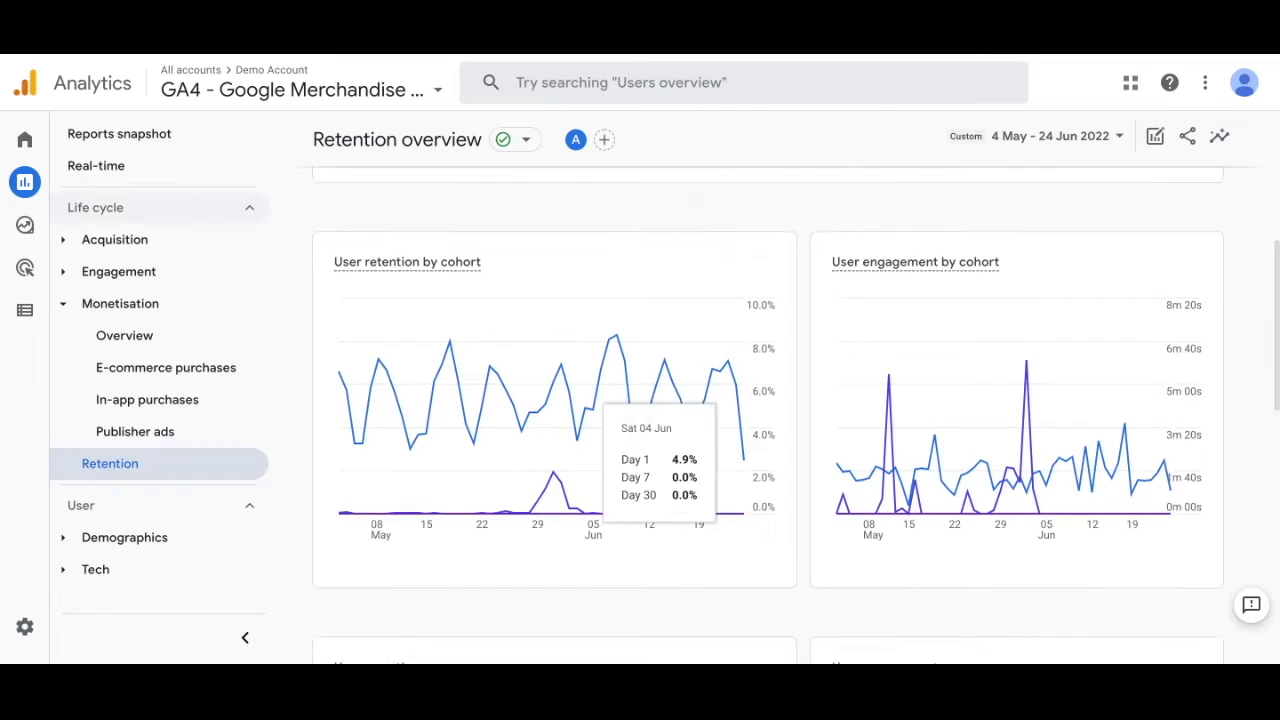
{"action": "scroll", "coordinate": [605, 410], "scroll_direction": "down", "scroll_amount": 1}
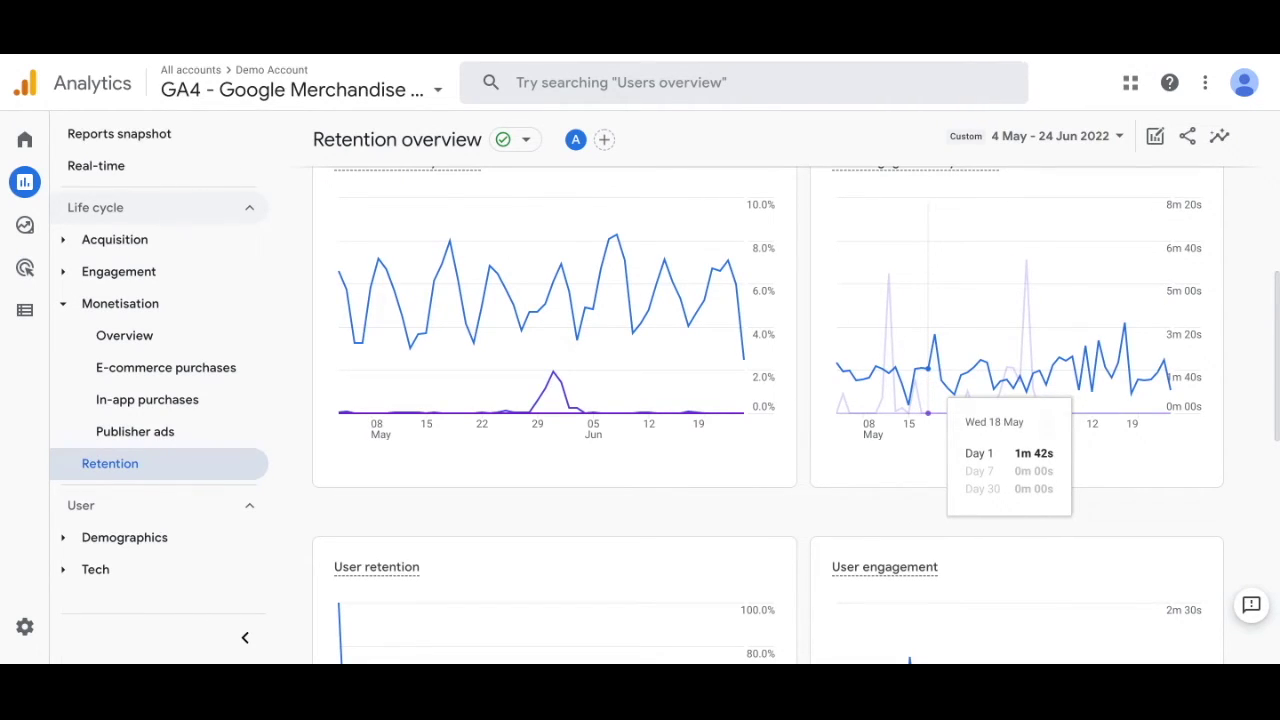
{"action": "scroll", "coordinate": [928, 410], "scroll_direction": "down", "scroll_amount": 3}
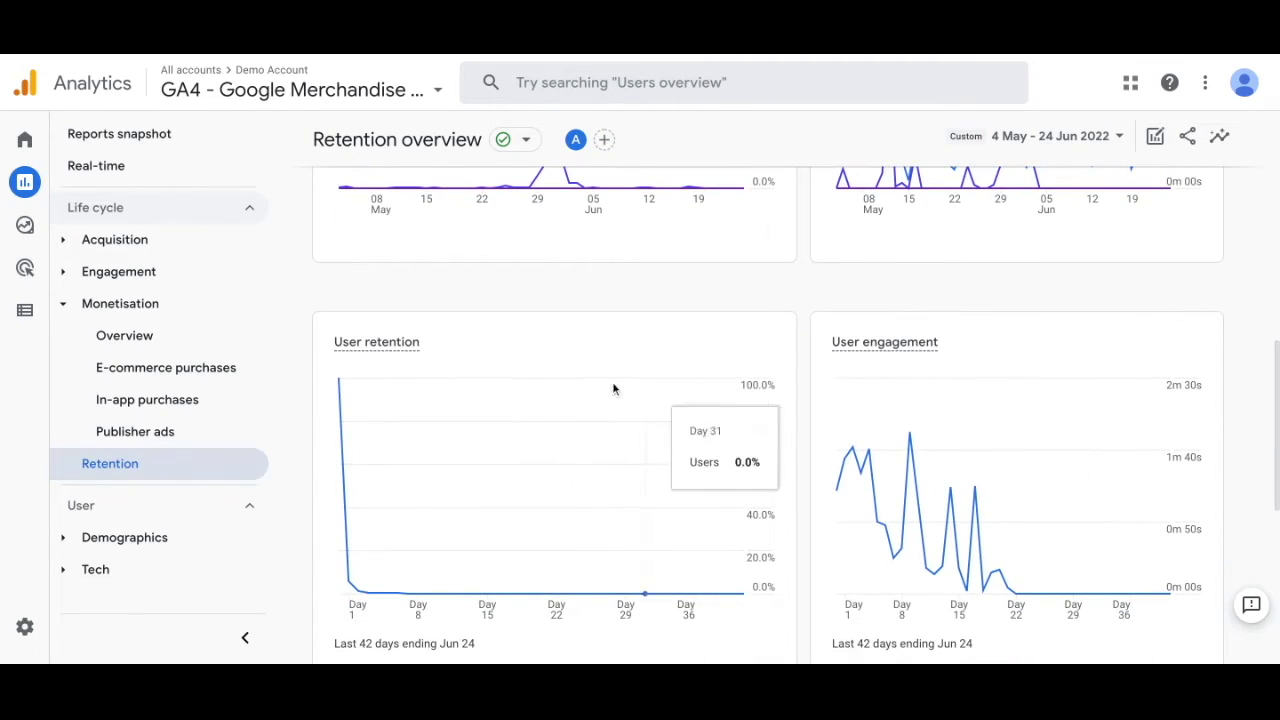
{"action": "scroll", "coordinate": [479, 411], "scroll_direction": "down", "scroll_amount": 1}
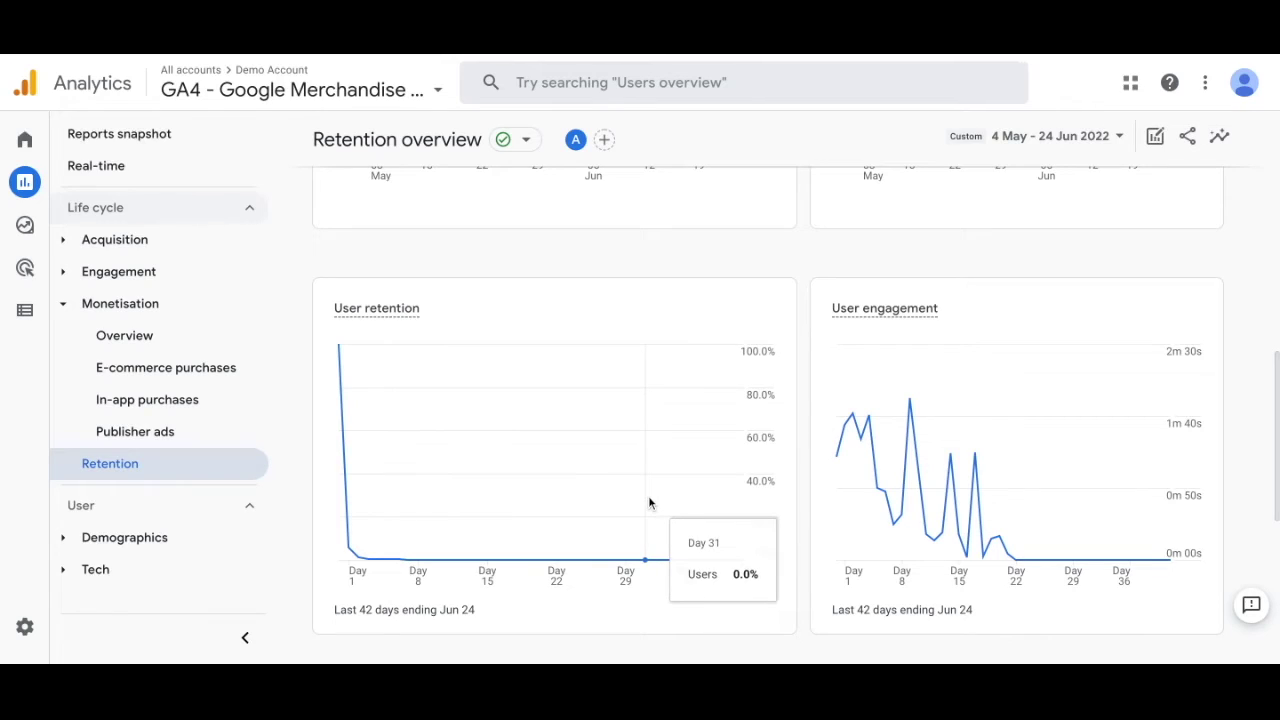
{"action": "scroll", "coordinate": [970, 437], "scroll_direction": "down", "scroll_amount": 1}
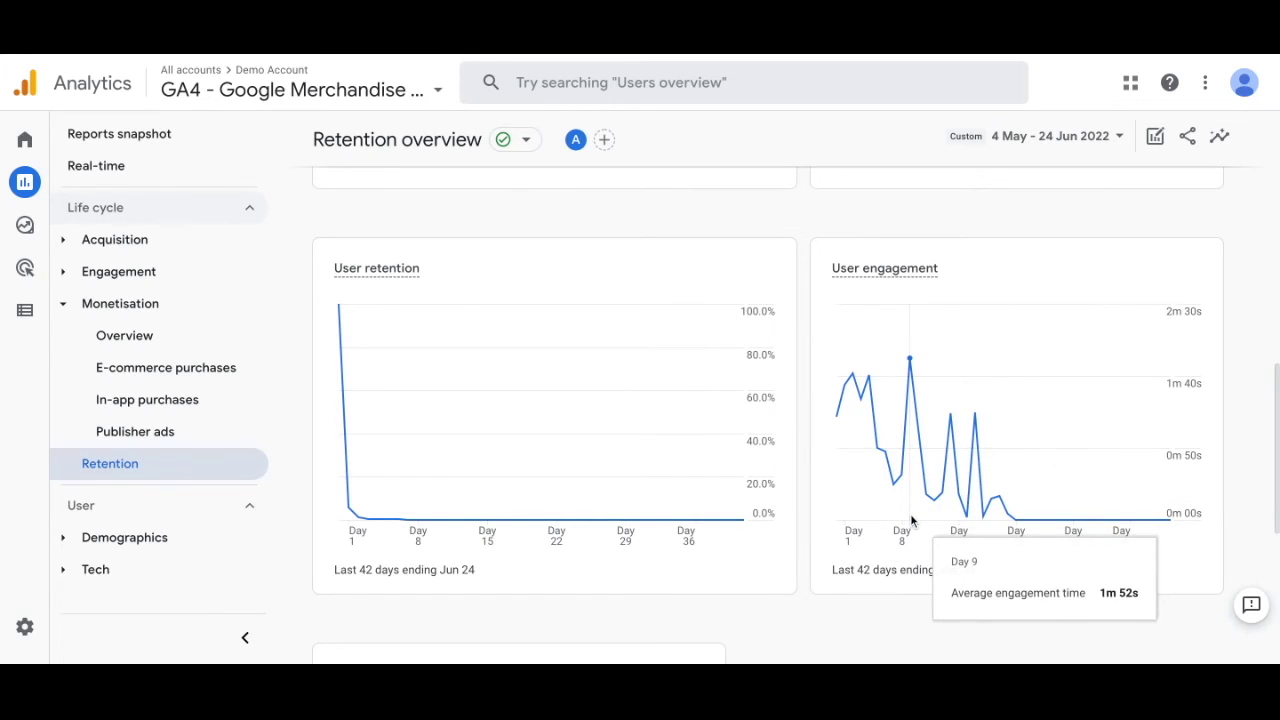
{"action": "scroll", "coordinate": [912, 513], "scroll_direction": "up", "scroll_amount": 3}
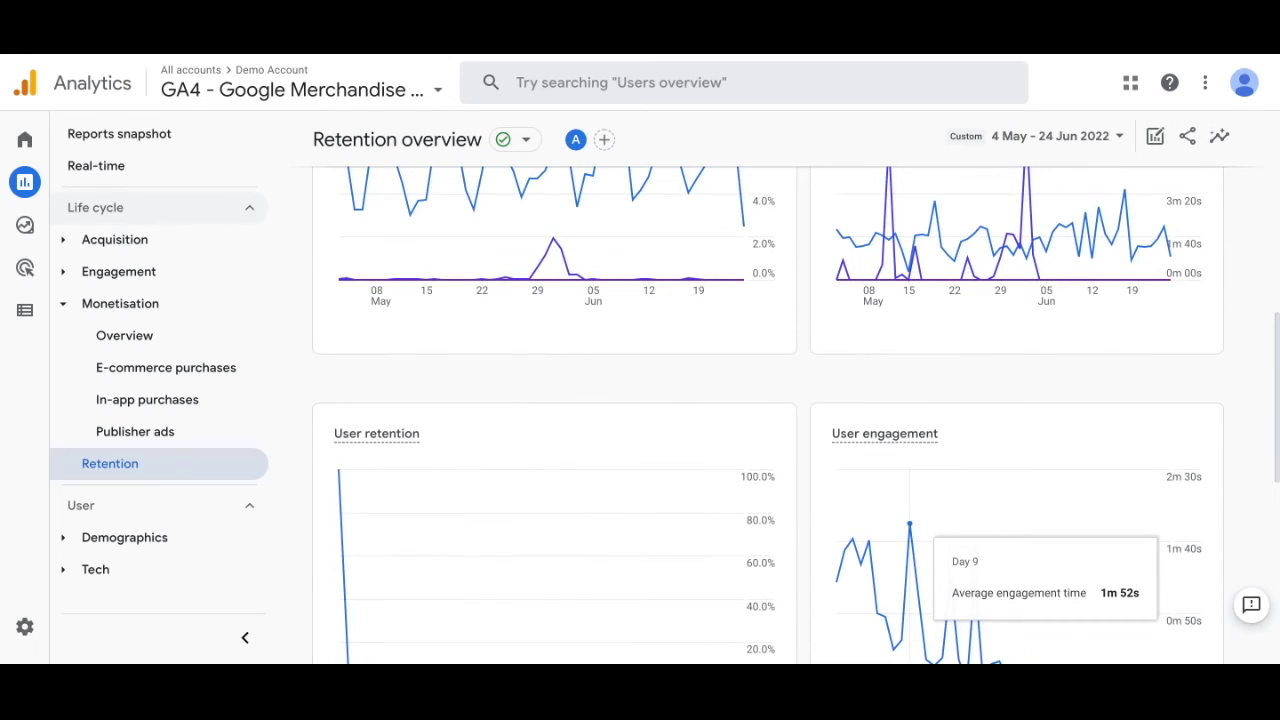
{"action": "scroll", "coordinate": [910, 603], "scroll_direction": "up", "scroll_amount": 1}
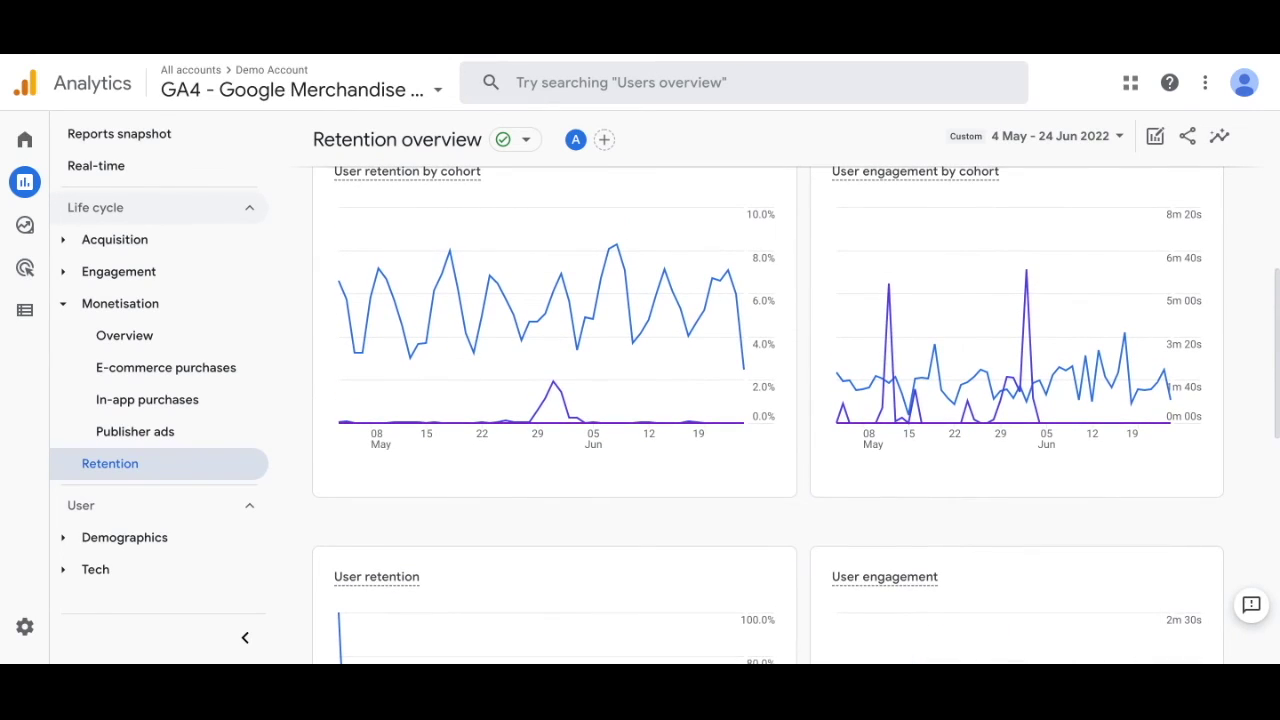